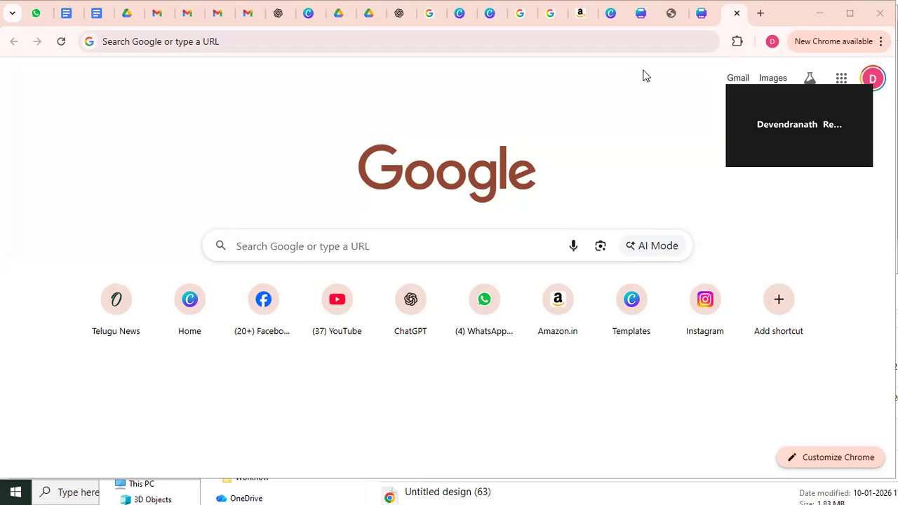
Open the Canva templates page at canva.com/templates.
{"action": "left_click", "coordinate": [693, 48]}
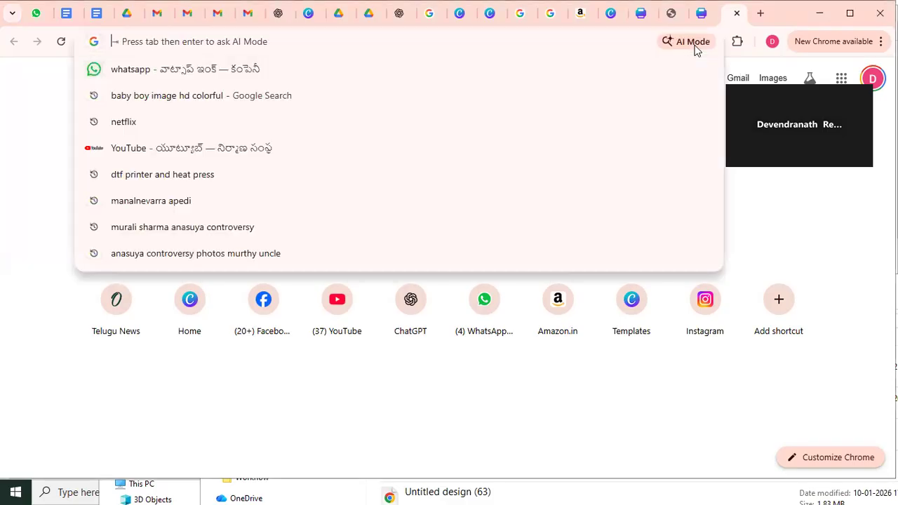
{"action": "type", "text": "canva.com/templates"}
{"action": "key", "text": "Return"}
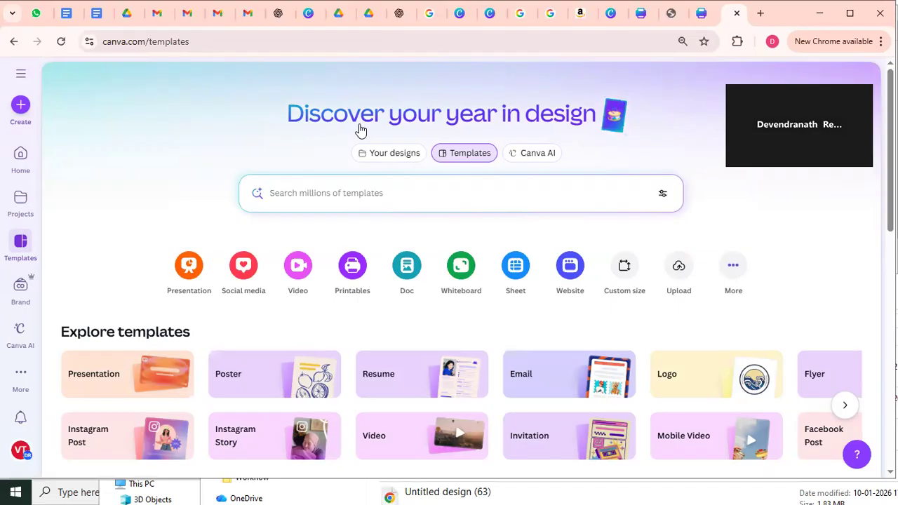
Find A4 formats among the printable designs and create a blank Resume (A4 Portrait) design.
{"action": "left_click", "coordinate": [21, 105]}
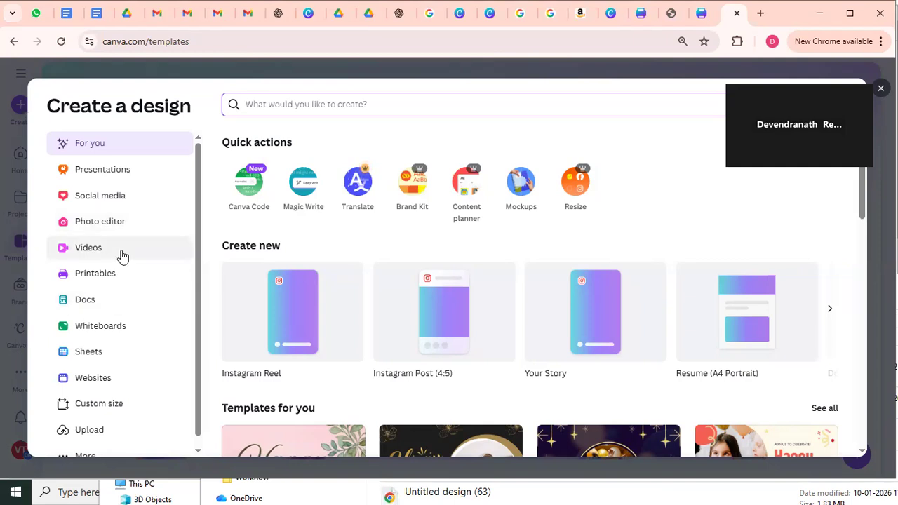
{"action": "scroll", "coordinate": [95, 268], "scroll_direction": "down", "scroll_amount": 1}
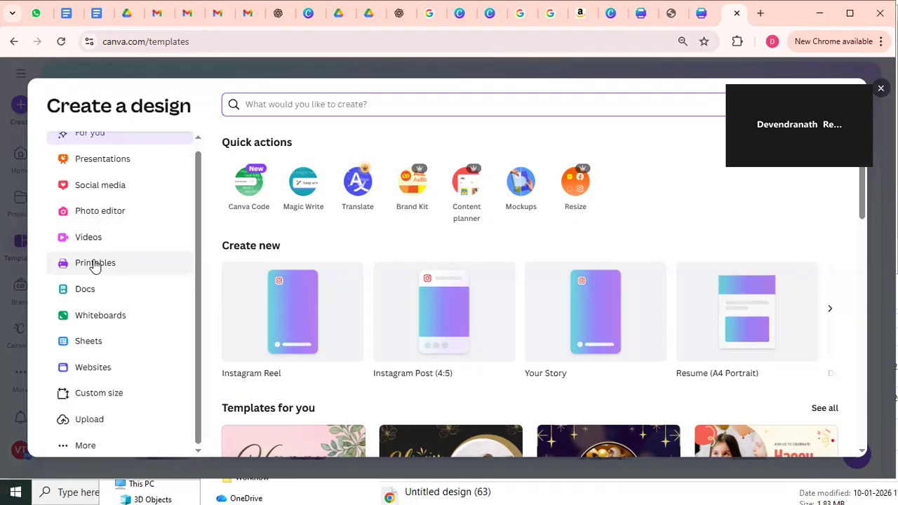
{"action": "left_click", "coordinate": [93, 265]}
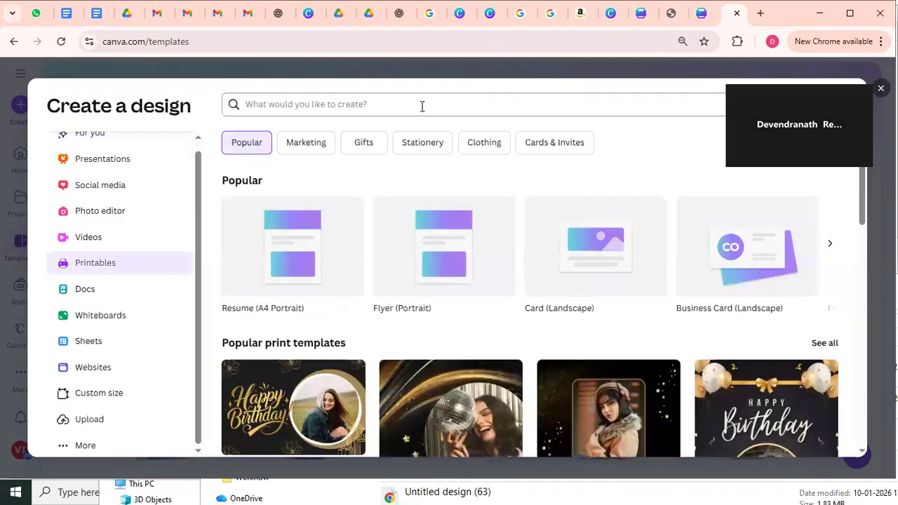
{"action": "left_click", "coordinate": [422, 104]}
{"action": "type", "text": "a4"}
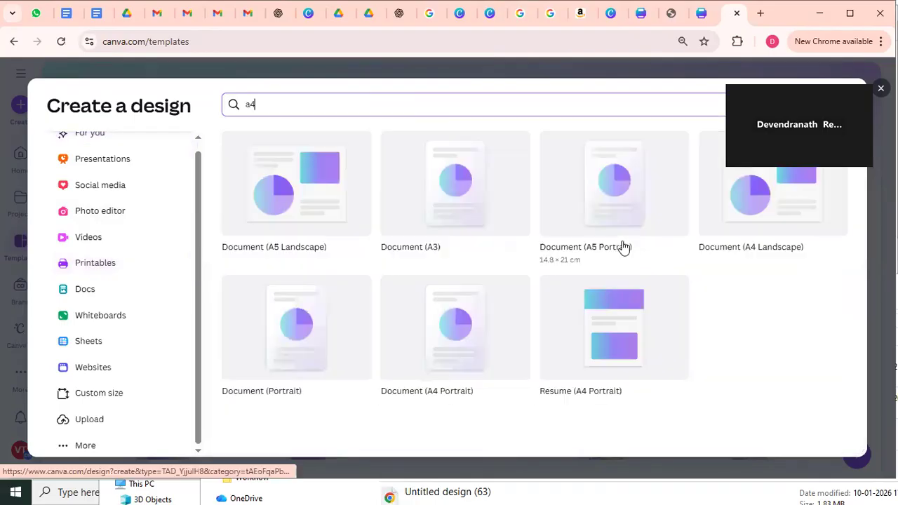
{"action": "left_click", "coordinate": [610, 333]}
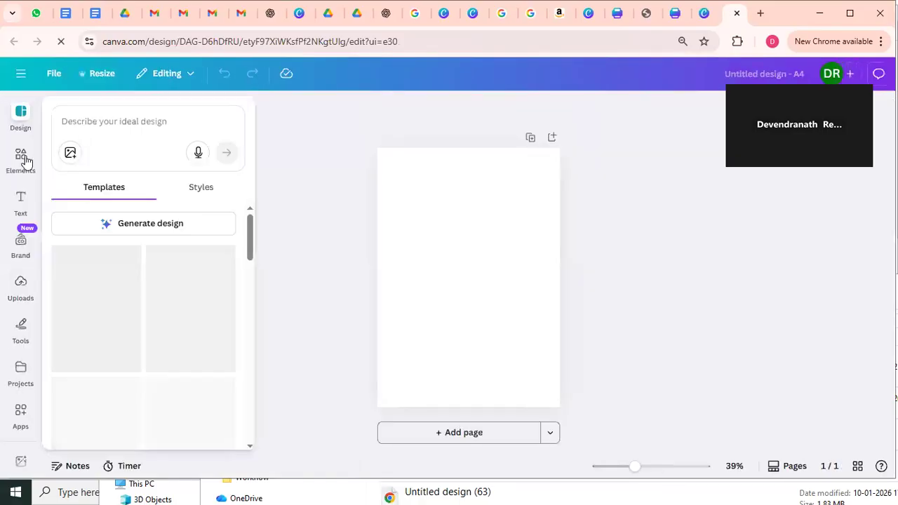
Set the blank page's background to the light orchid purple from the default solid colors.
{"action": "left_click", "coordinate": [450, 191]}
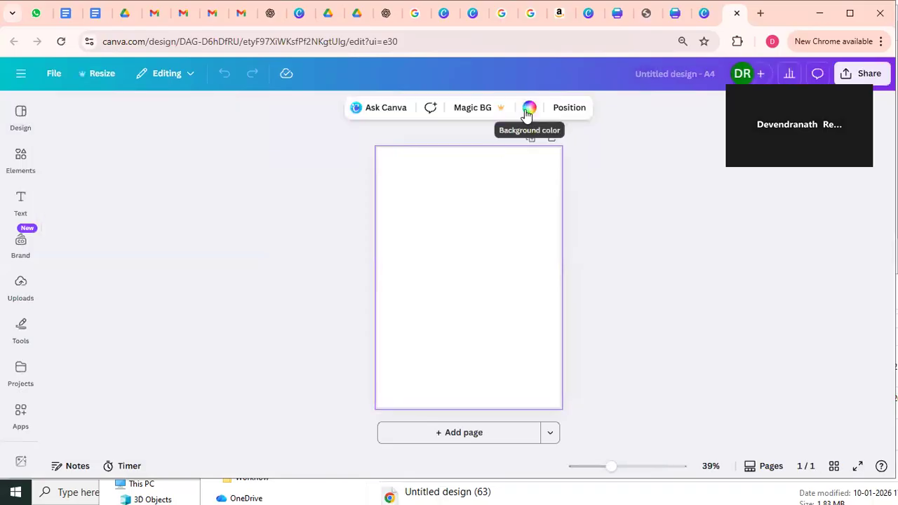
{"action": "left_click", "coordinate": [528, 113]}
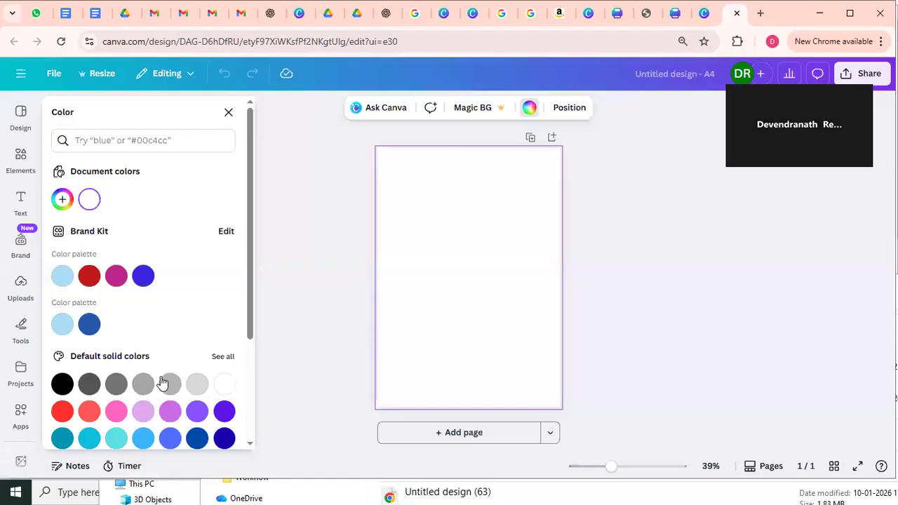
{"action": "left_click", "coordinate": [199, 412]}
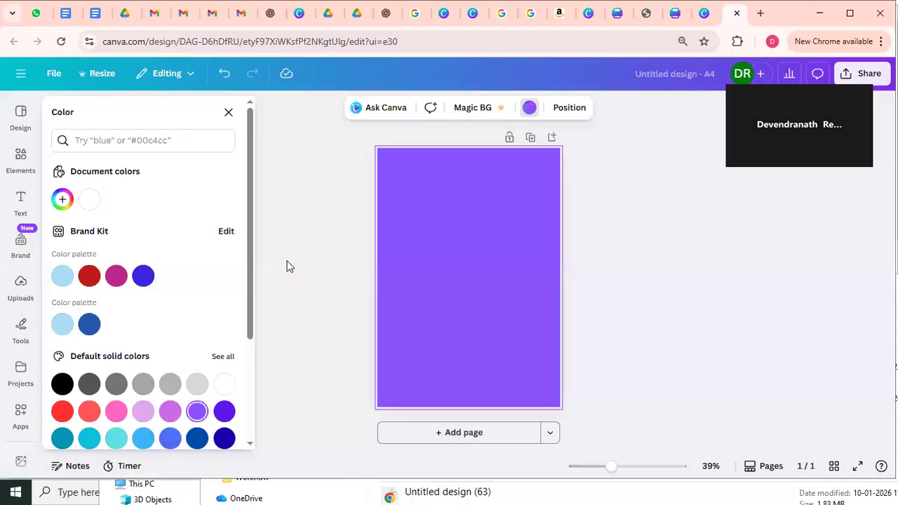
{"action": "left_click", "coordinate": [170, 414]}
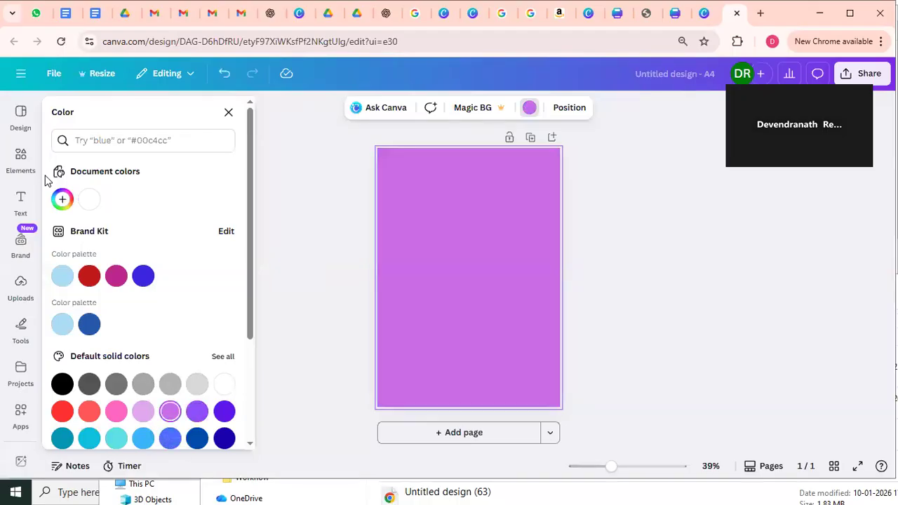
Search the elements for frames and add the rounded square frame to the page.
{"action": "left_click", "coordinate": [21, 158]}
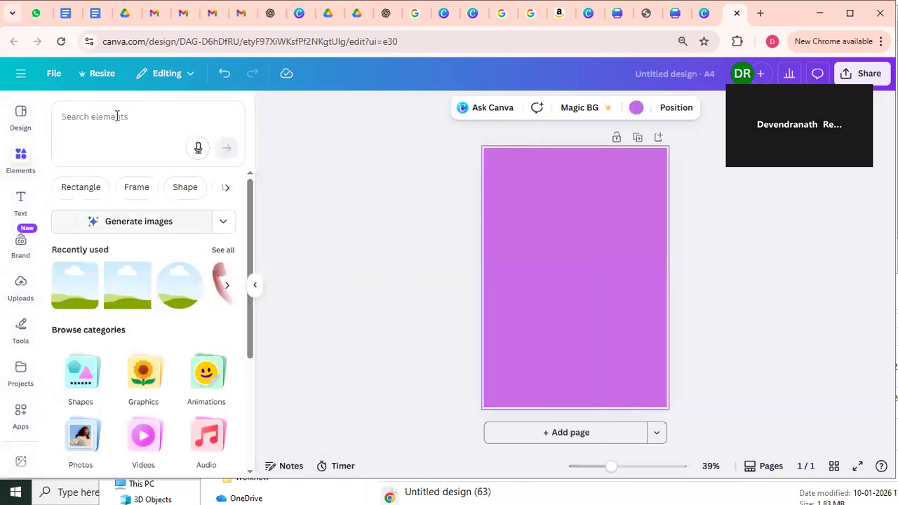
{"action": "left_click", "coordinate": [116, 117]}
{"action": "type", "text": "fr"}
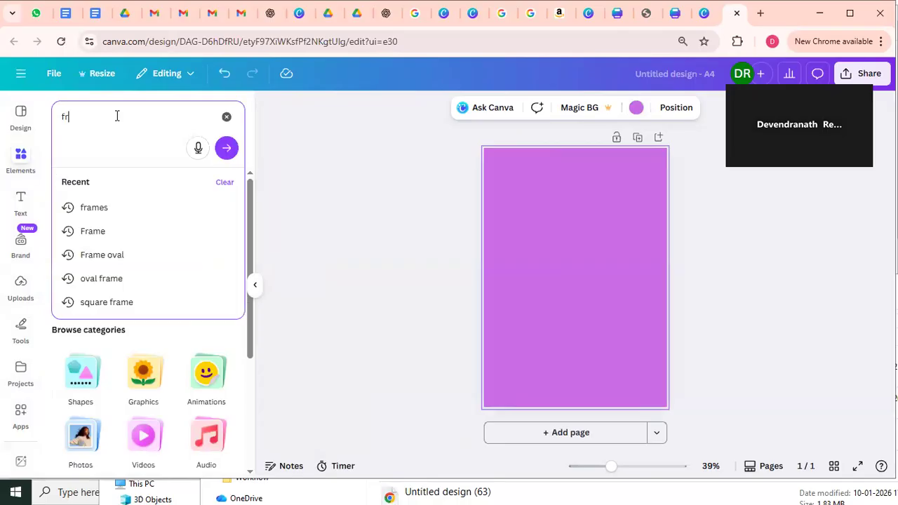
{"action": "type", "text": "ames"}
{"action": "key", "text": "Return"}
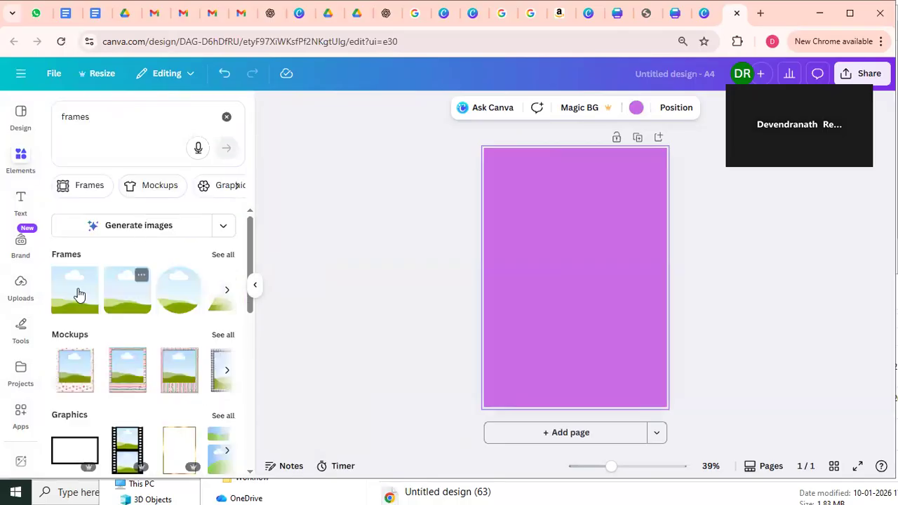
{"action": "left_click", "coordinate": [134, 302]}
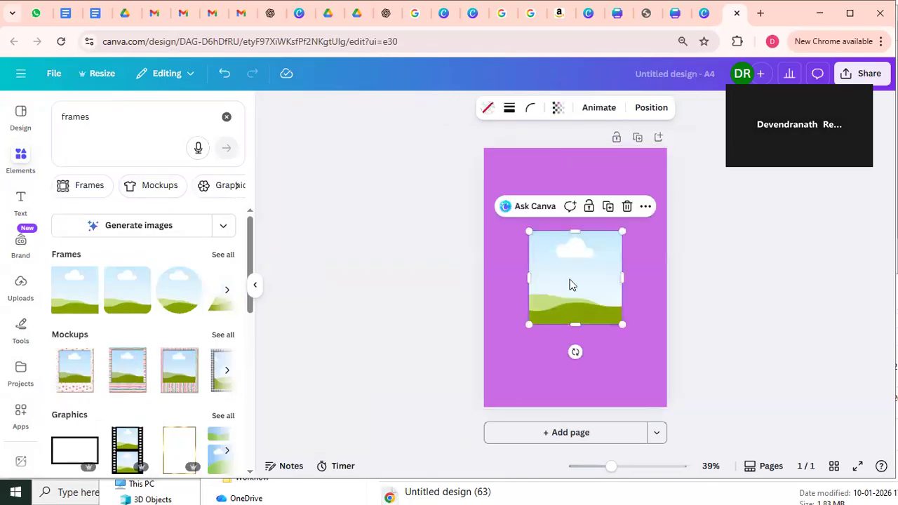
Move the rounded frame to the page's upper-left corner and shrink it to about 5 by 5.
{"action": "left_click_drag", "start_coordinate": [553, 236], "coordinate": [523, 196]}
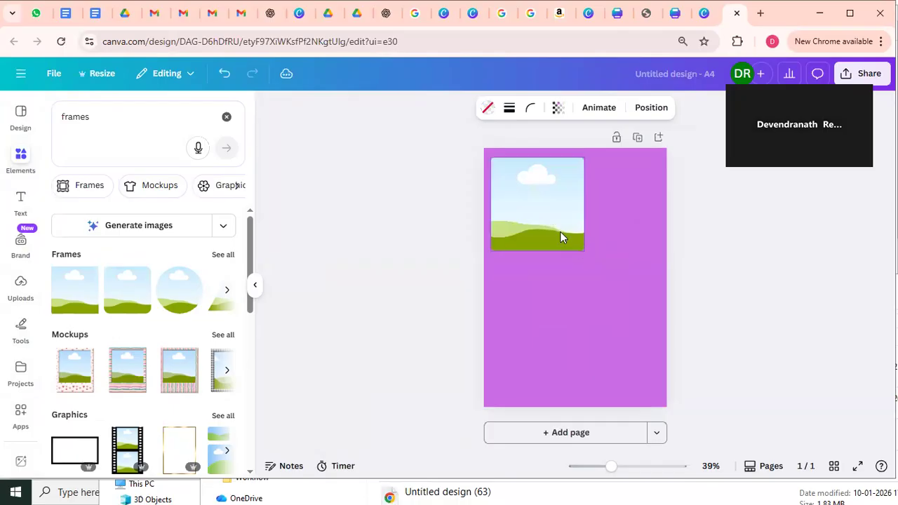
{"action": "left_click", "coordinate": [584, 255]}
{"action": "left_click_drag", "start_coordinate": [583, 255], "coordinate": [523, 216]}
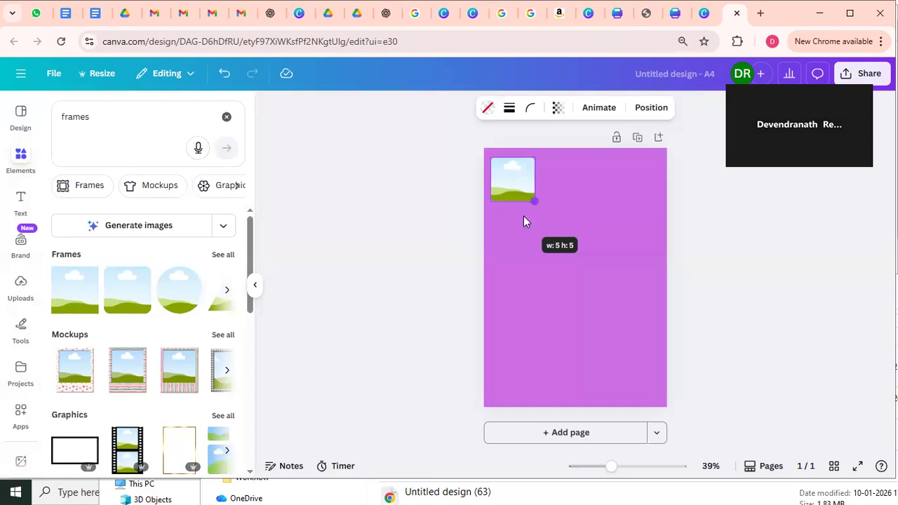
Shift the small frame slightly inward from the page's upper-left corner.
{"action": "left_click", "coordinate": [493, 200]}
{"action": "scroll", "coordinate": [493, 200], "scroll_direction": "up", "scroll_amount": 2}
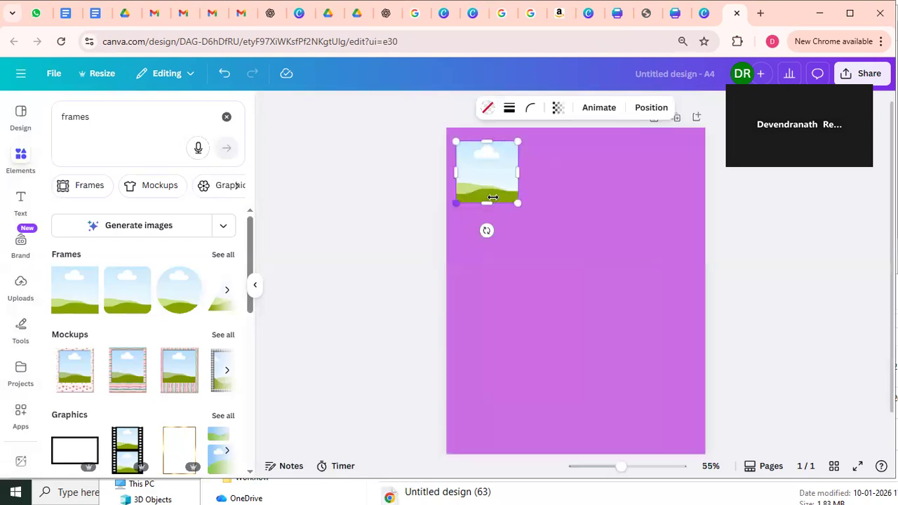
{"action": "scroll", "coordinate": [561, 209], "scroll_direction": "up", "scroll_amount": 2}
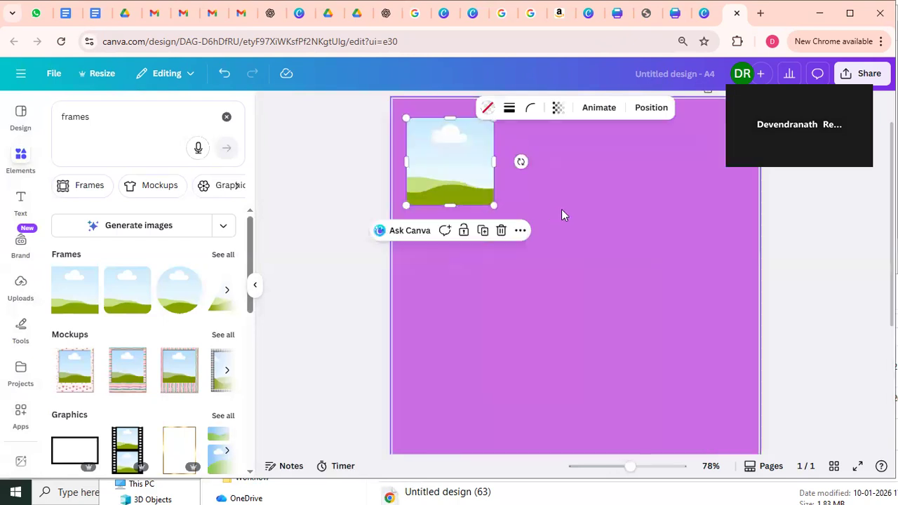
{"action": "left_click", "coordinate": [464, 171]}
{"action": "left_click_drag", "start_coordinate": [464, 171], "coordinate": [507, 185]}
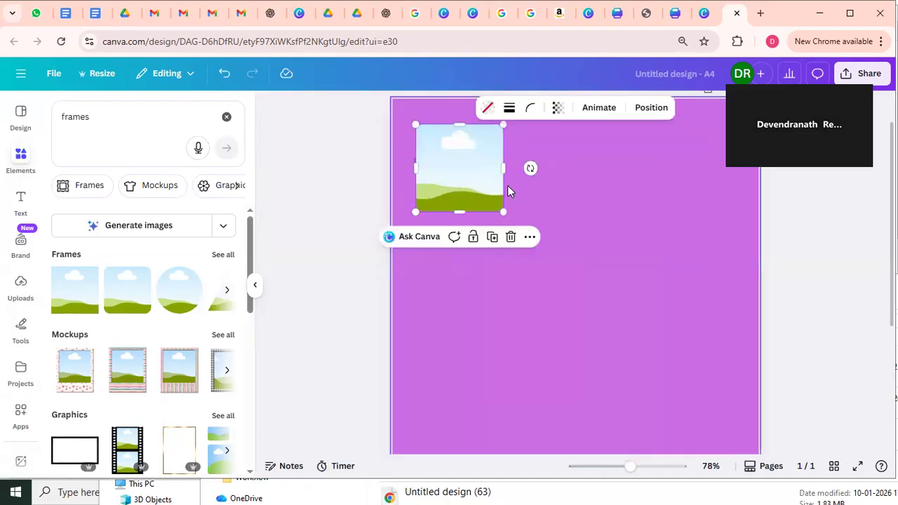
{"action": "scroll", "coordinate": [507, 185], "scroll_direction": "up", "scroll_amount": 1}
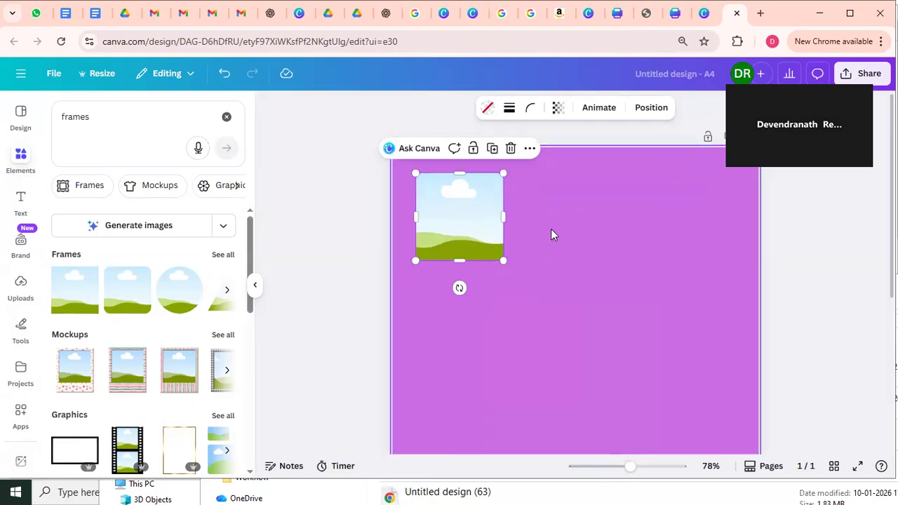
{"action": "key", "text": "Escape"}
Duplicate the frame and place the copy beside the original, aligned in the same row.
{"action": "left_click", "coordinate": [480, 227]}
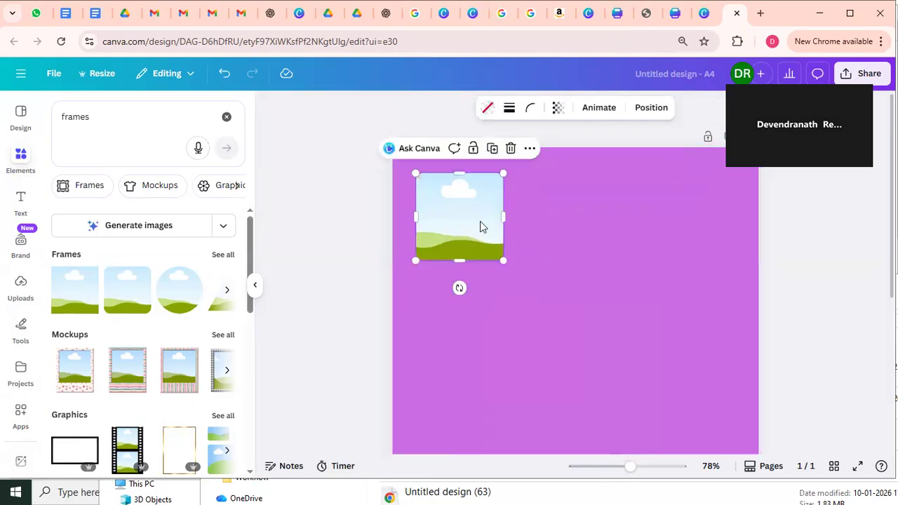
{"action": "key", "text": "ctrl+d"}
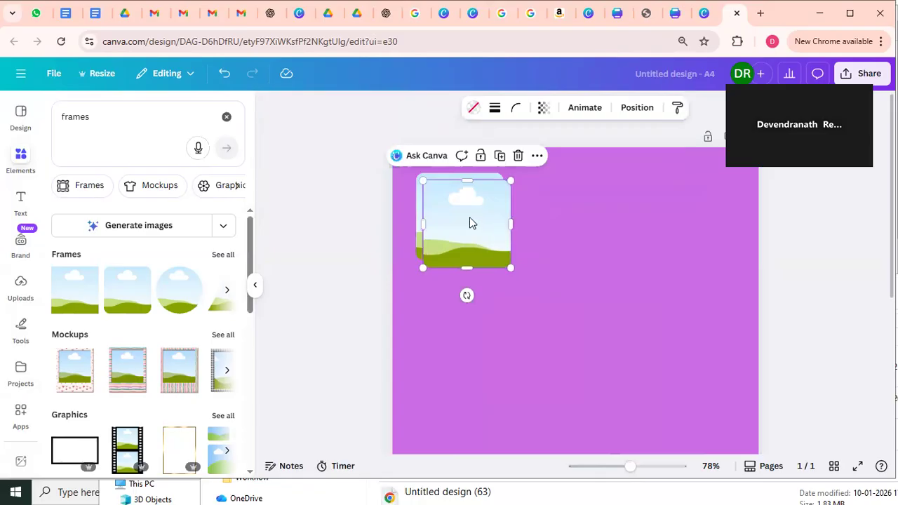
{"action": "left_click_drag", "start_coordinate": [479, 220], "coordinate": [580, 210]}
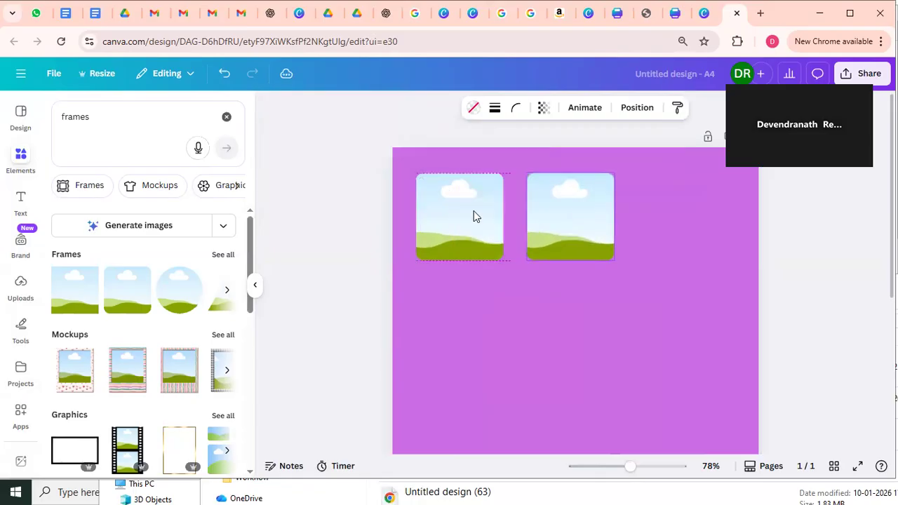
Enlarge the original frame proportionally from its lower-right corner until it almost reaches the copy.
{"action": "left_click", "coordinate": [501, 180]}
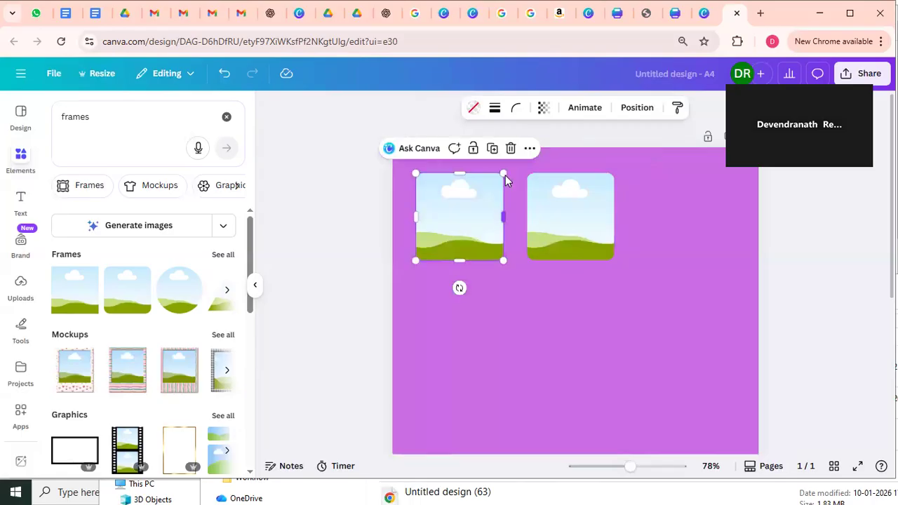
{"action": "left_click", "coordinate": [553, 233]}
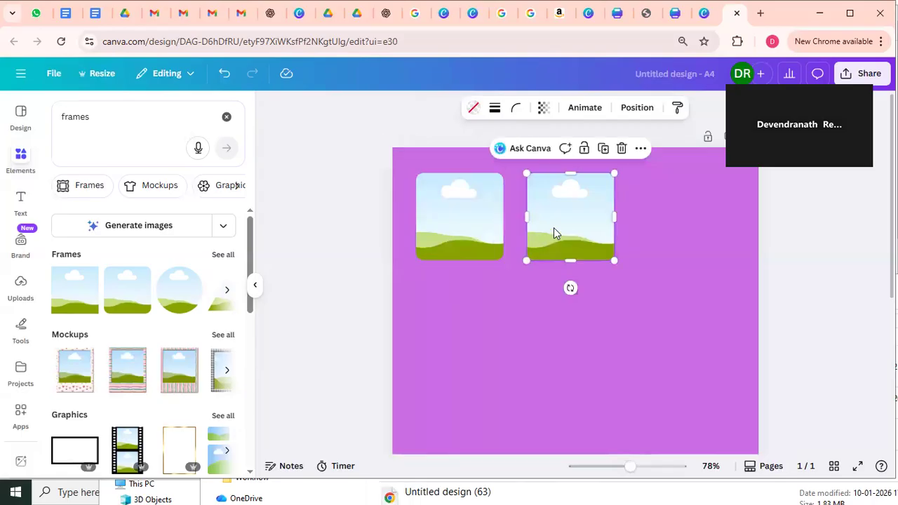
{"action": "left_click", "coordinate": [478, 235]}
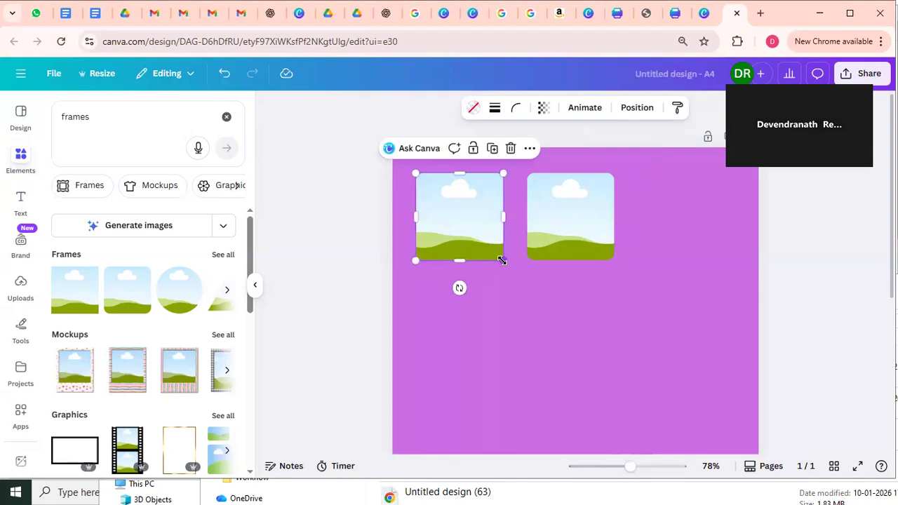
{"action": "left_click_drag", "start_coordinate": [502, 260], "coordinate": [526, 279]}
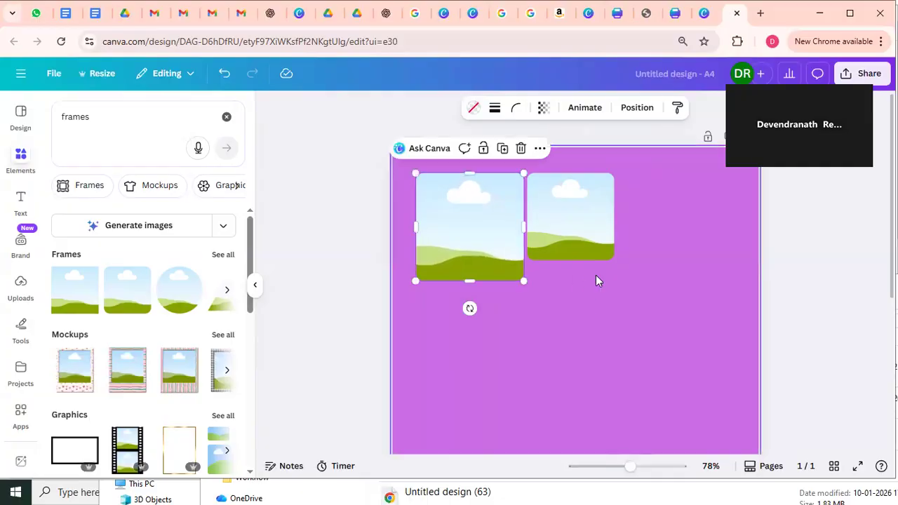
Center the smaller frame on top of the enlarged frame.
{"action": "left_click", "coordinate": [570, 211]}
{"action": "left_click_drag", "start_coordinate": [545, 214], "coordinate": [481, 220]}
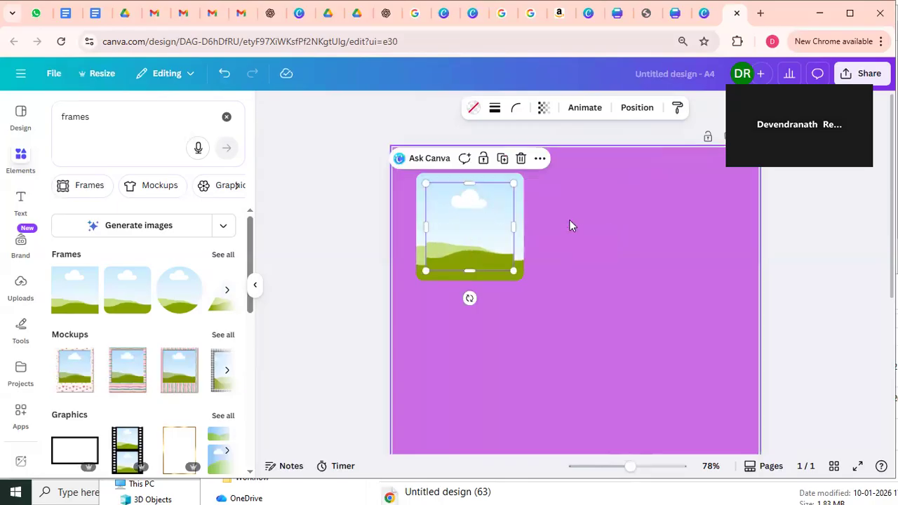
{"action": "left_click", "coordinate": [533, 223]}
{"action": "left_click", "coordinate": [489, 222]}
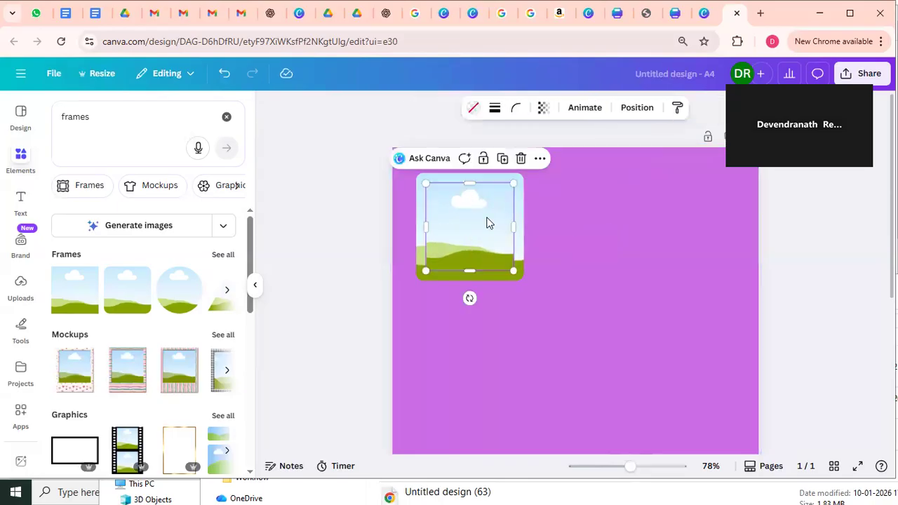
{"action": "left_click", "coordinate": [520, 214]}
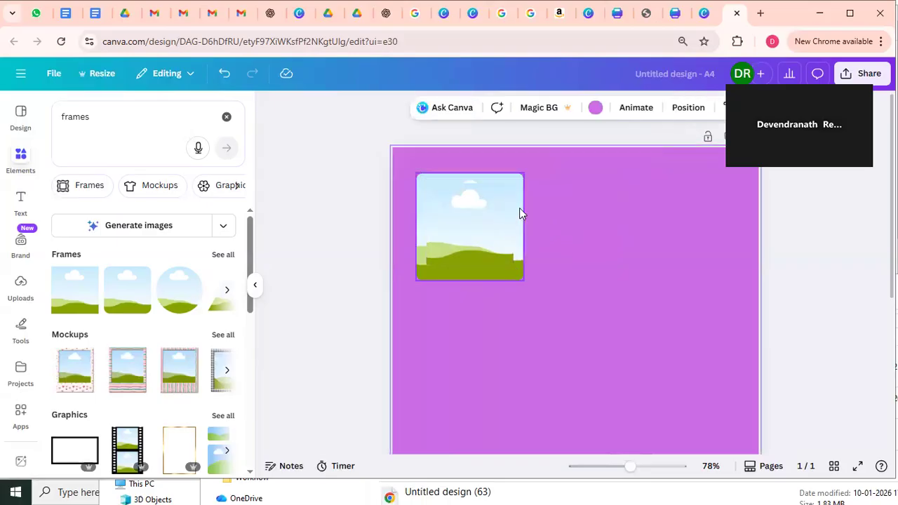
{"action": "left_click", "coordinate": [519, 208]}
{"action": "left_click", "coordinate": [552, 212]}
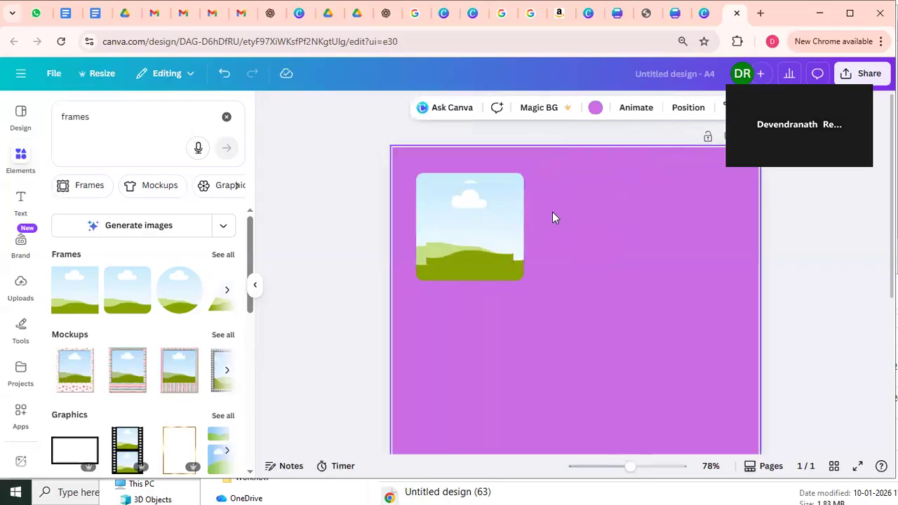
Select both stacked frames and move them together closer to the page's upper-left corner.
{"action": "left_click", "coordinate": [470, 225]}
{"action": "left_click_drag", "start_coordinate": [460, 217], "coordinate": [457, 221]}
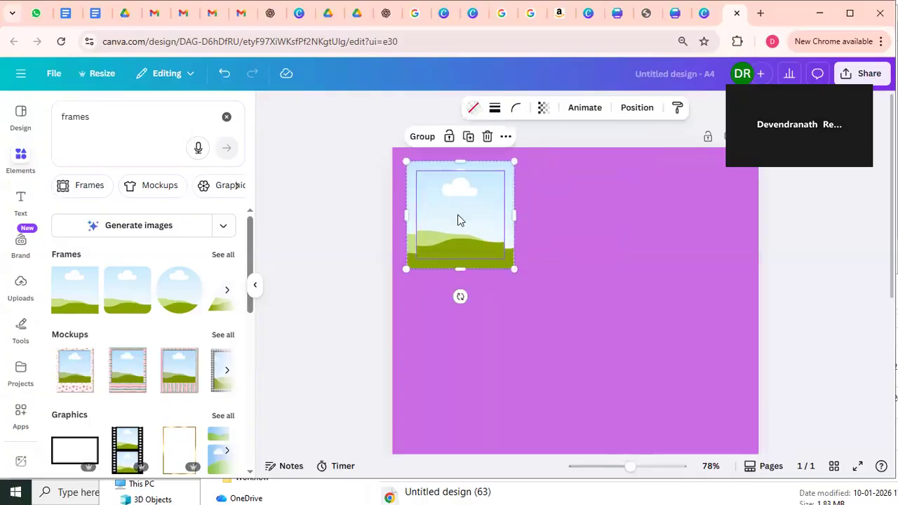
{"action": "left_click", "coordinate": [528, 212]}
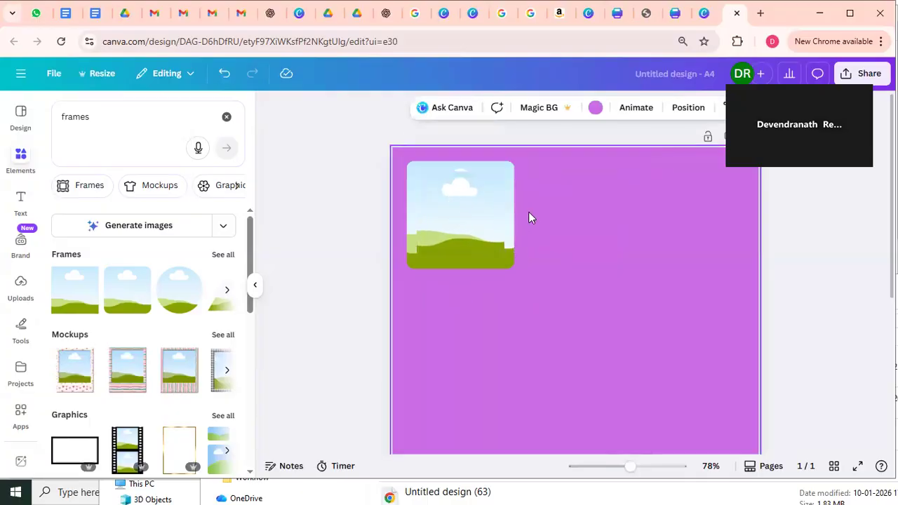
Search Google in a new browser tab for "baby boy image hd colorful".
{"action": "left_click", "coordinate": [761, 15]}
{"action": "type", "text": "baby boy"}
{"action": "key", "text": "Return"}
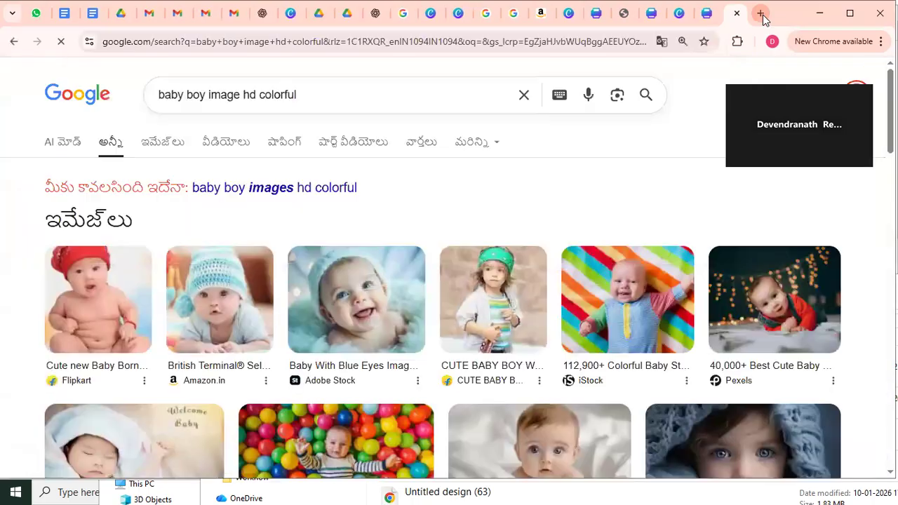
Copy the Vecteezy photo of the baby in white blankets from Google's image results and paste it into the Canva design.
{"action": "left_click", "coordinate": [169, 140]}
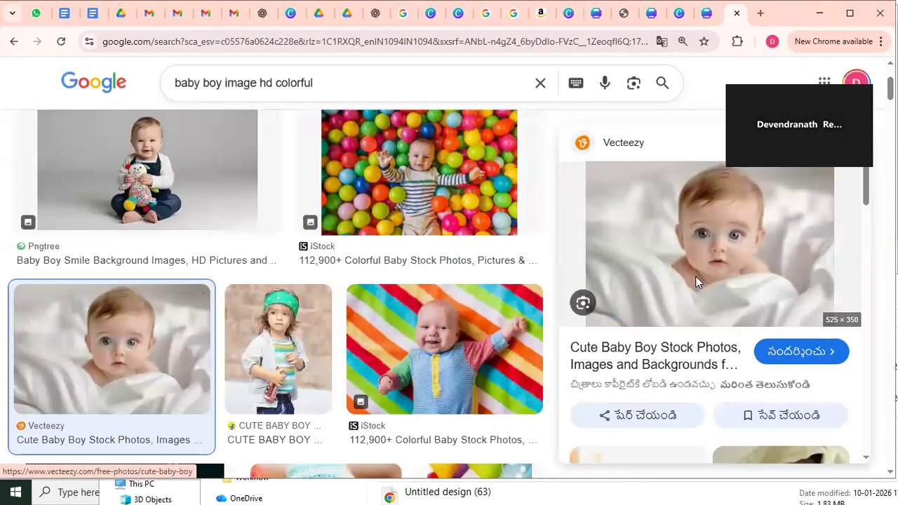
{"action": "right_click", "coordinate": [696, 282]}
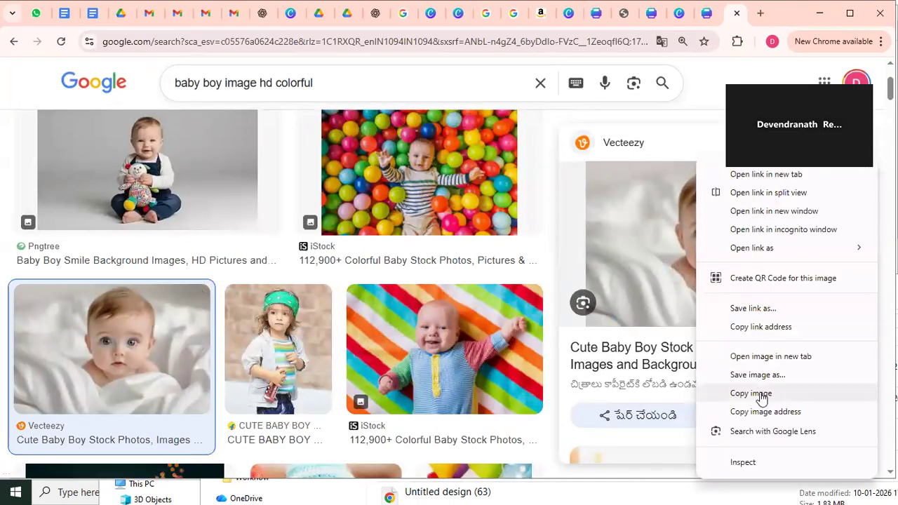
{"action": "left_click", "coordinate": [708, 14]}
{"action": "key", "text": "ctrl+v"}
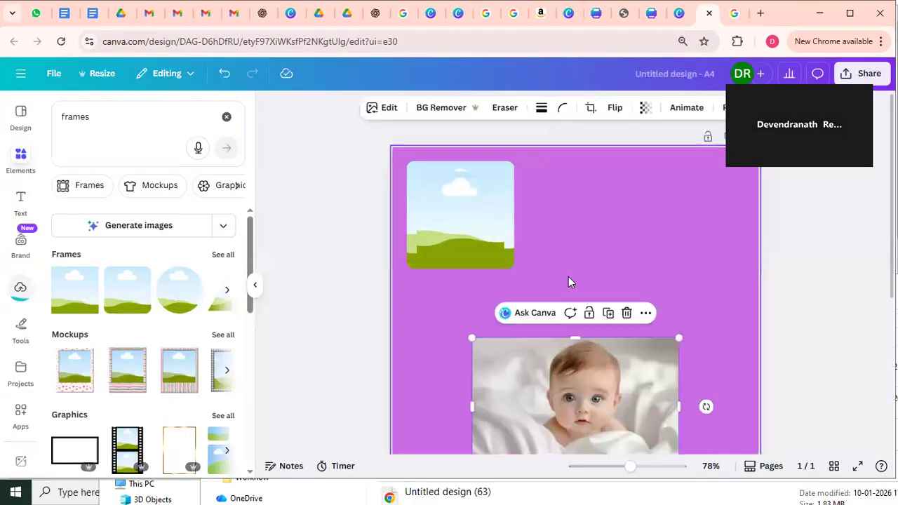
Move the pasted baby photo up beside the stacked frames and crop its left side.
{"action": "left_click_drag", "start_coordinate": [578, 388], "coordinate": [615, 239]}
{"action": "left_click_drag", "start_coordinate": [510, 259], "coordinate": [547, 259]}
{"action": "left_click_drag", "start_coordinate": [703, 287], "coordinate": [573, 264]}
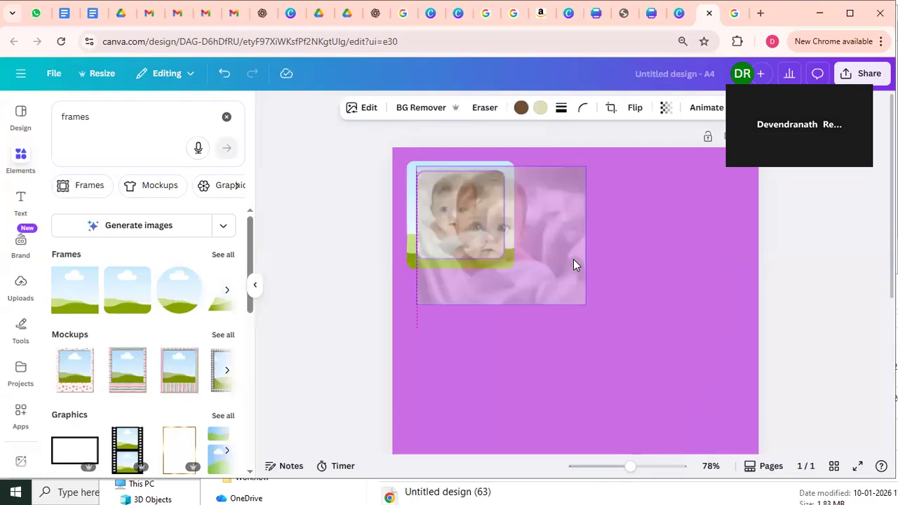
{"action": "left_click_drag", "start_coordinate": [464, 228], "coordinate": [451, 240]}
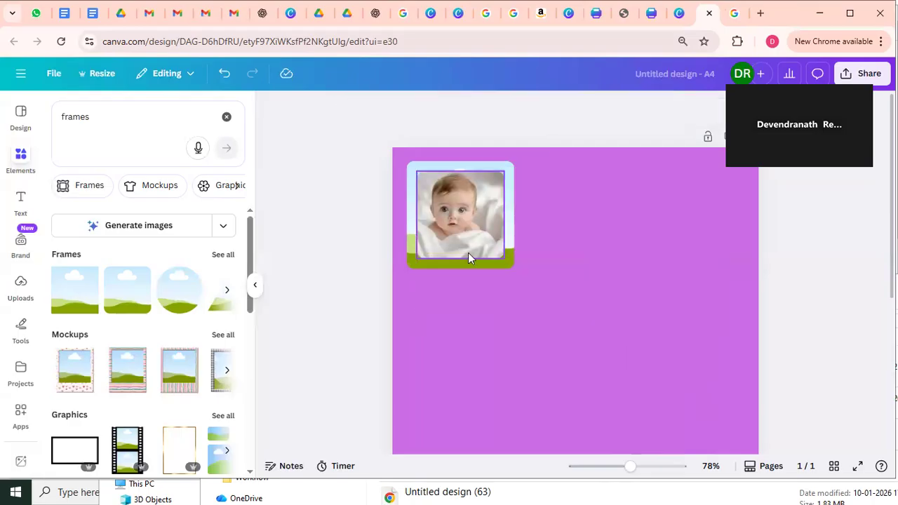
{"action": "key", "text": "ctrl+z"}
Crop both sides of the baby photo until it is nearly square, and duplicate it.
{"action": "left_click", "coordinate": [663, 267]}
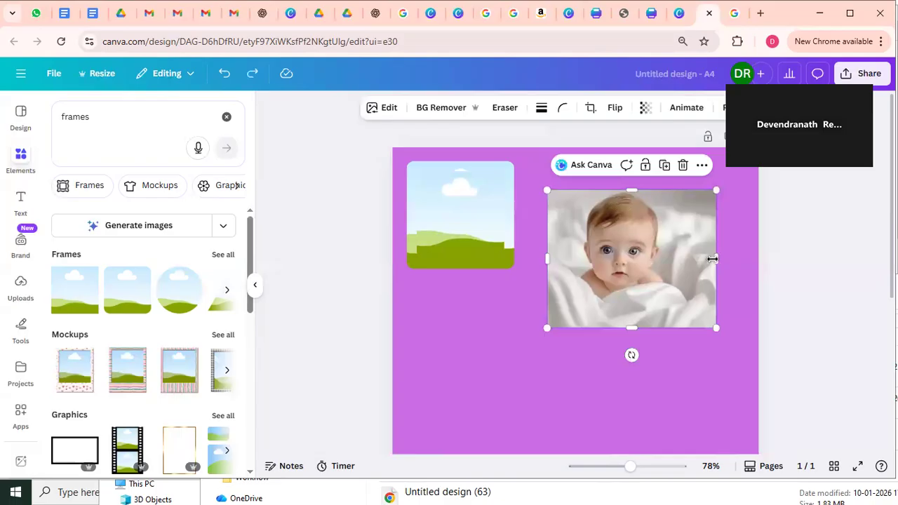
{"action": "left_click_drag", "start_coordinate": [685, 259], "coordinate": [688, 259]}
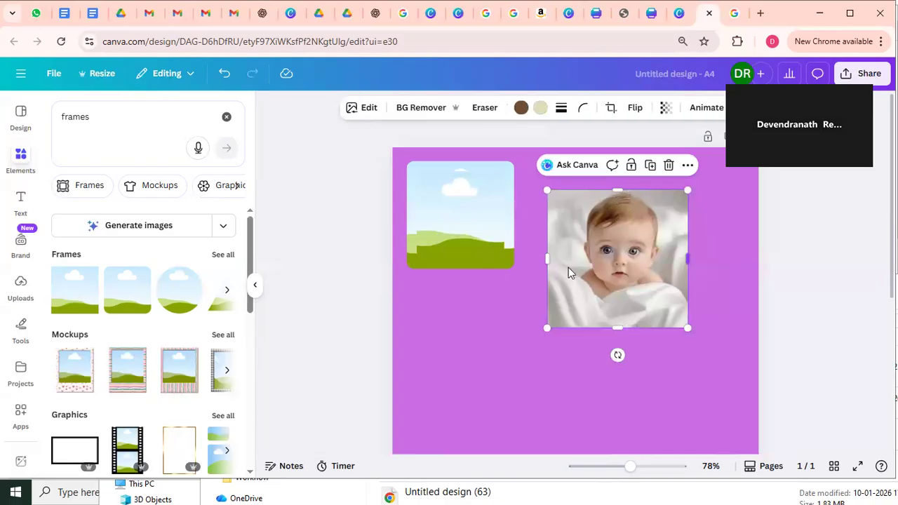
{"action": "left_click_drag", "start_coordinate": [548, 260], "coordinate": [544, 260]}
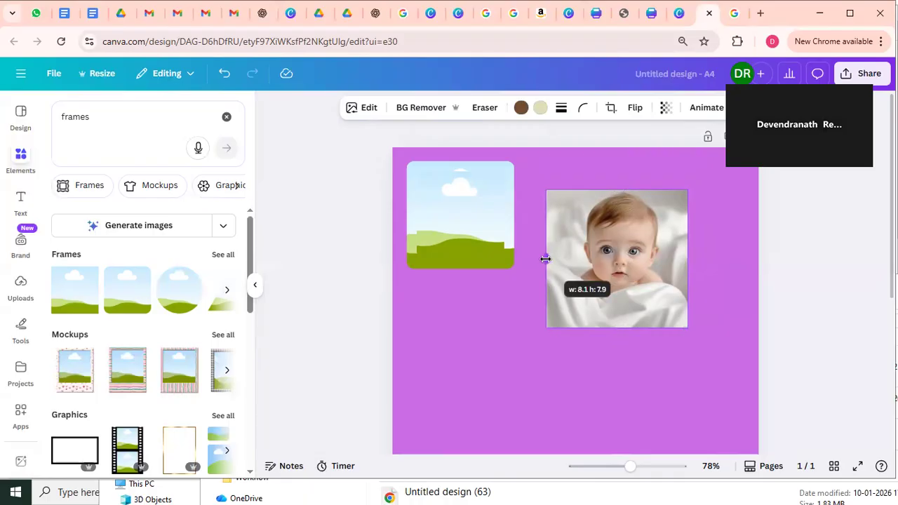
{"action": "left_click_drag", "start_coordinate": [545, 258], "coordinate": [549, 259]}
{"action": "left_click", "coordinate": [702, 290]}
{"action": "left_click", "coordinate": [646, 272]}
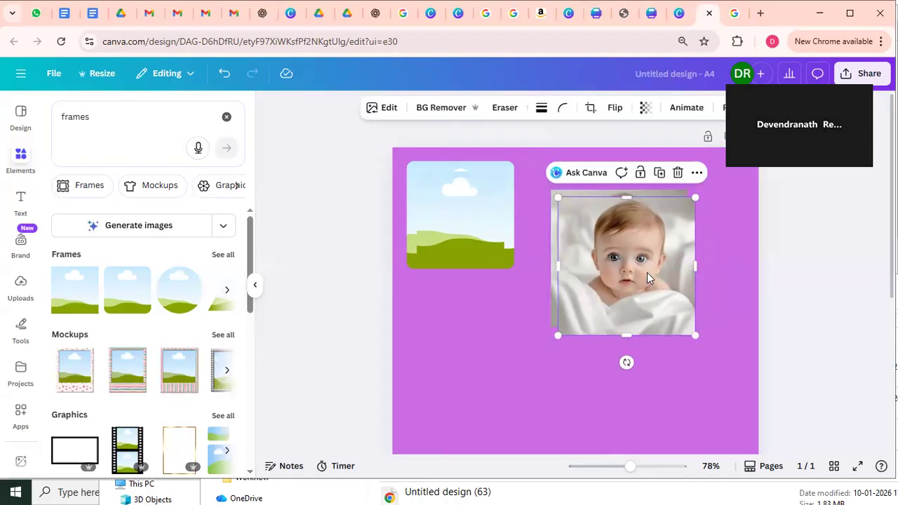
Fill the inner and outer stacked frames with the two copies of the baby photo.
{"action": "left_click_drag", "start_coordinate": [617, 232], "coordinate": [494, 223]}
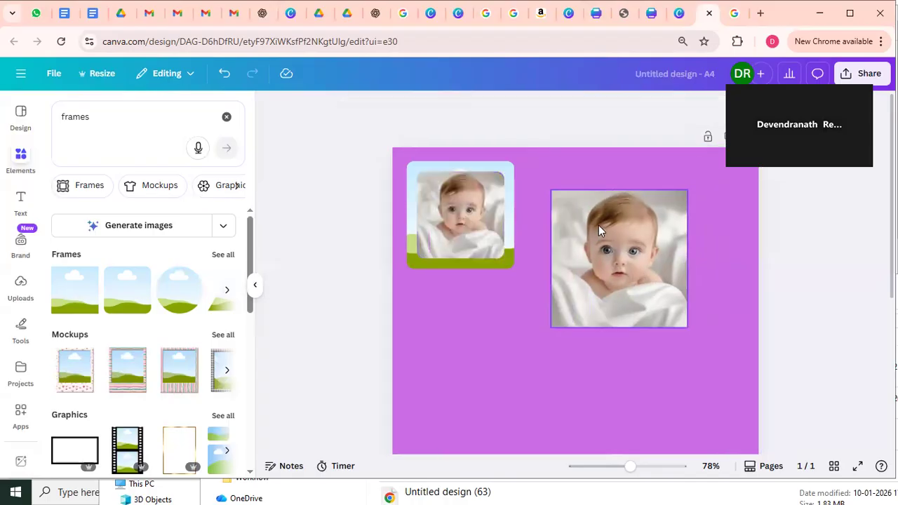
{"action": "left_click", "coordinate": [580, 202]}
{"action": "left_click_drag", "start_coordinate": [541, 200], "coordinate": [512, 219]}
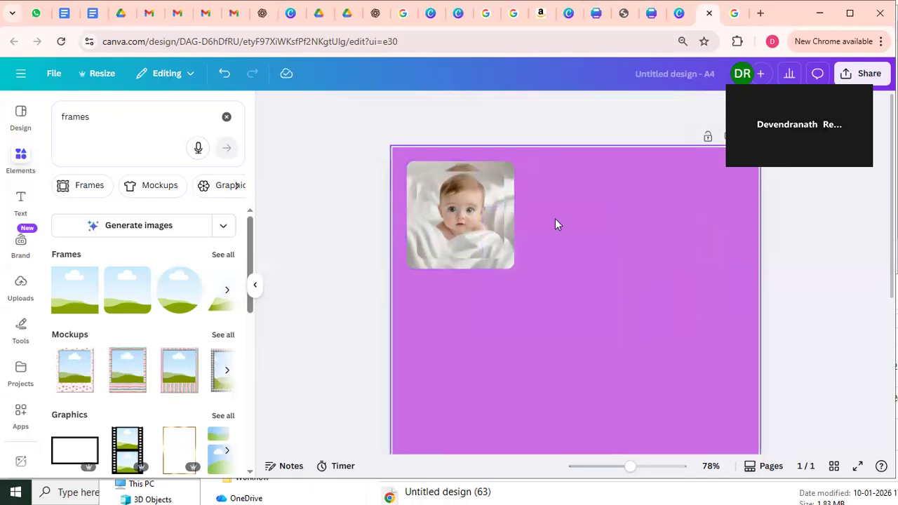
Set the transparency of the outer framed baby photo to 56.
{"action": "left_click", "coordinate": [526, 186]}
{"action": "left_click", "coordinate": [509, 170]}
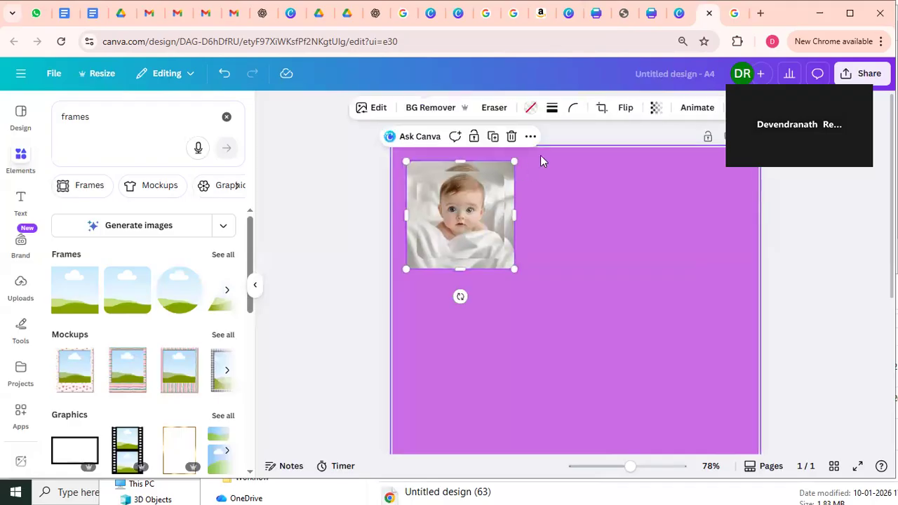
{"action": "left_click", "coordinate": [655, 108]}
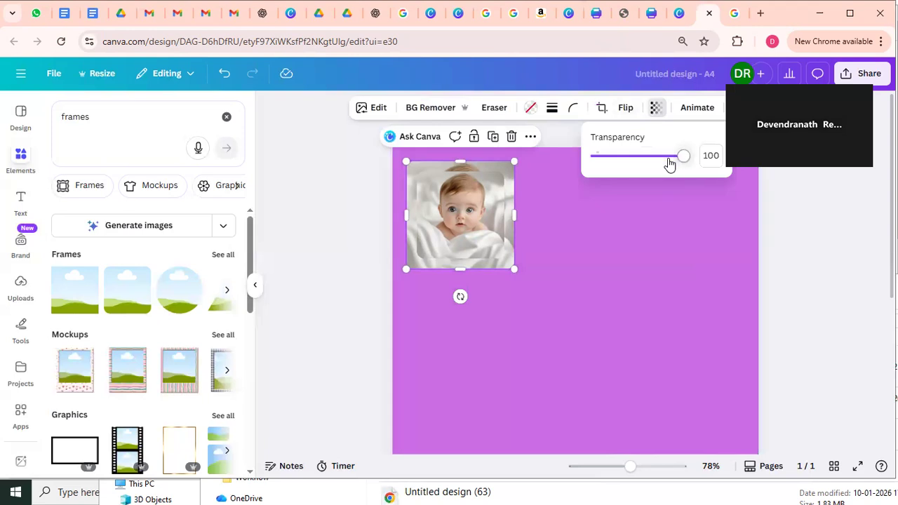
{"action": "mouse_move", "coordinate": [639, 171]}
{"action": "left_mouse_down"}
{"action": "mouse_move", "coordinate": [630, 173]}
{"action": "mouse_move", "coordinate": [664, 174]}
{"action": "mouse_move", "coordinate": [646, 174]}
{"action": "left_mouse_up"}
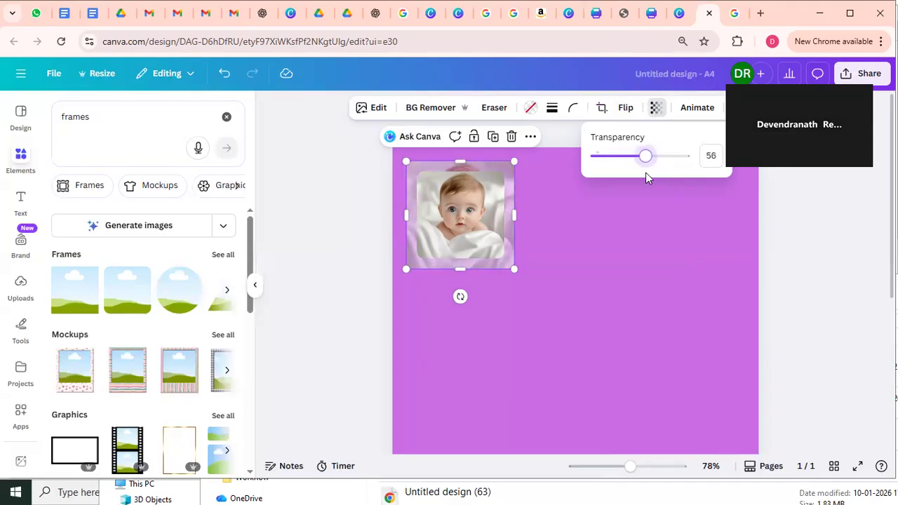
Duplicate the pair of stacked baby photo frames and place the copy level with the original on its right.
{"action": "left_click", "coordinate": [555, 215]}
{"action": "left_click_drag", "start_coordinate": [555, 213], "coordinate": [592, 214]}
{"action": "key", "text": "ctrl+d"}
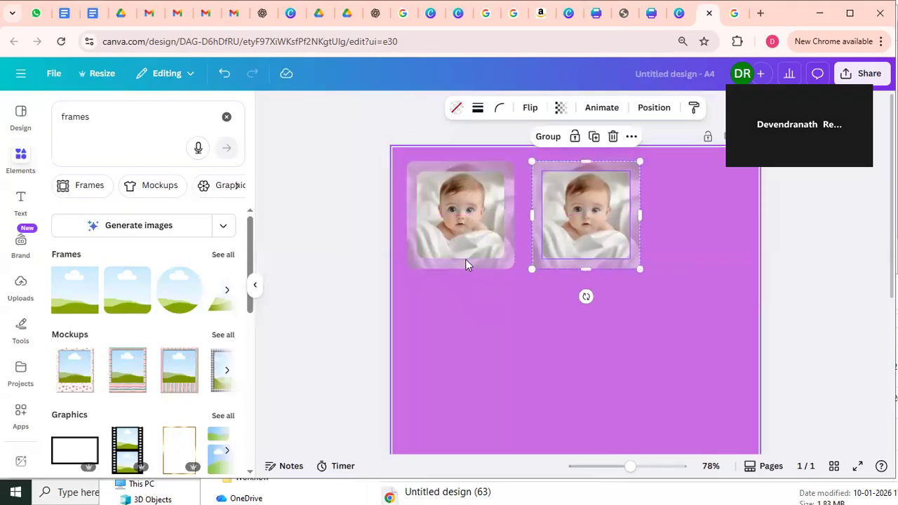
{"action": "left_click", "coordinate": [462, 230]}
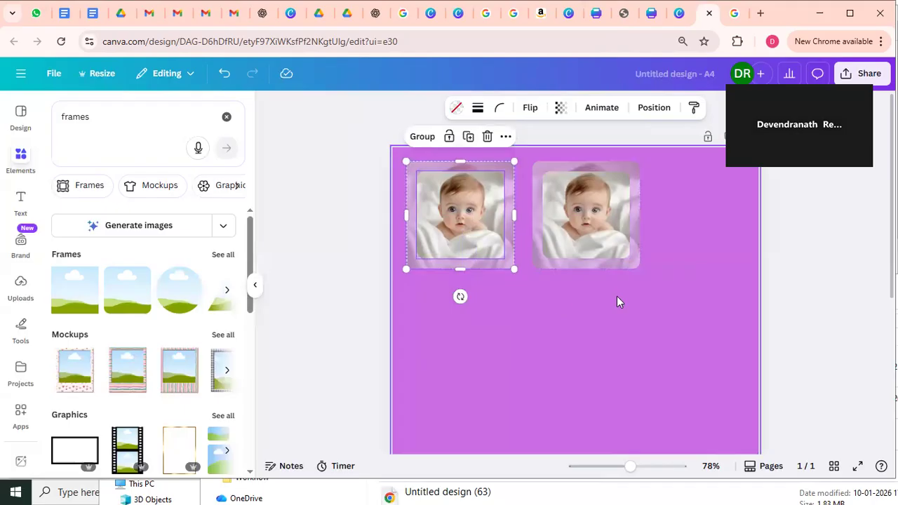
Remove the baby photos from both the inner and outer frames of the duplicated pair.
{"action": "left_click", "coordinate": [603, 228]}
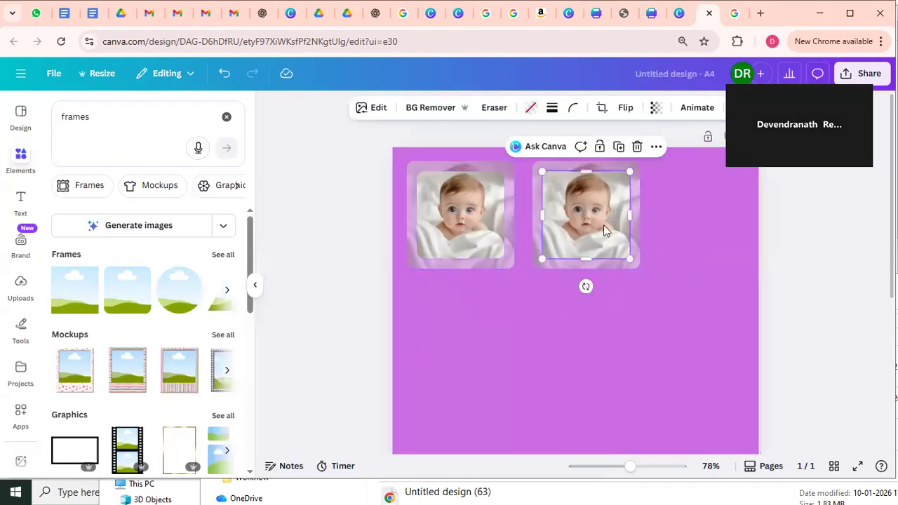
{"action": "key", "text": "Delete"}
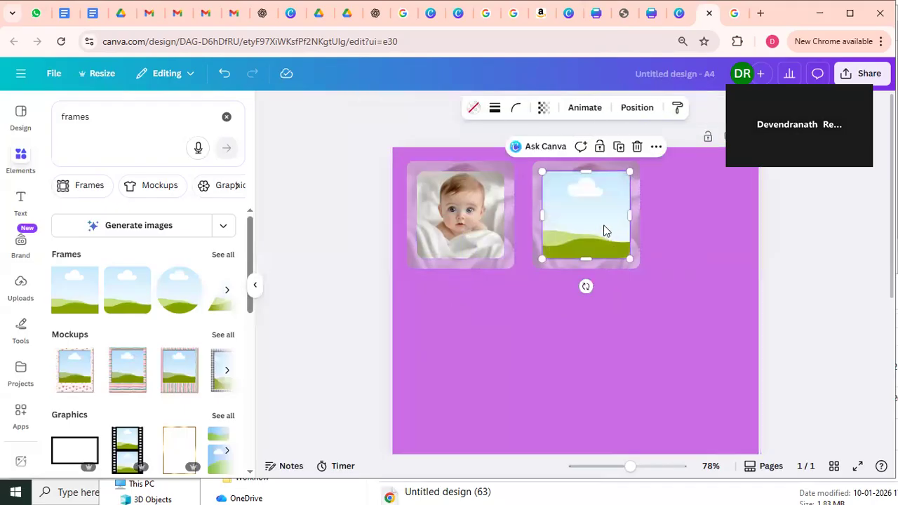
{"action": "left_click", "coordinate": [676, 231]}
{"action": "left_click", "coordinate": [637, 226]}
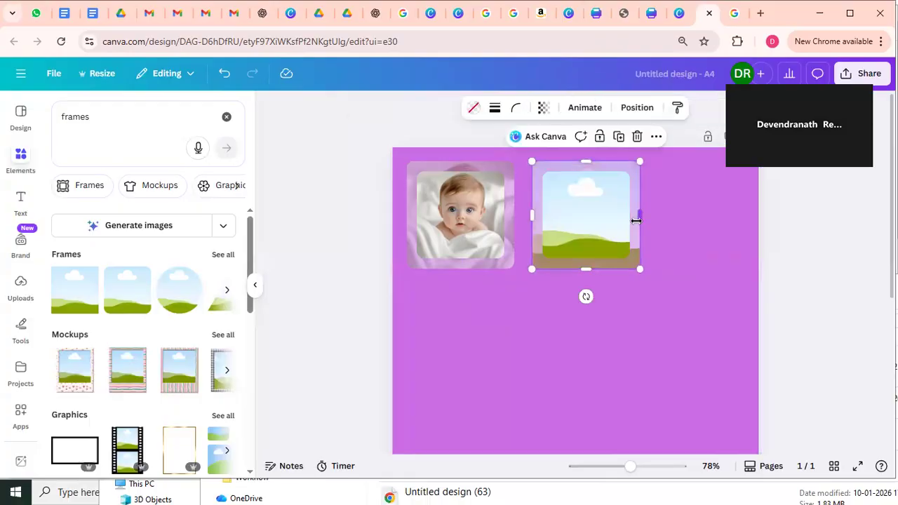
Copy the photo of the child with the green headband from Google's image results and paste it into the Canva design.
{"action": "left_click", "coordinate": [733, 14]}
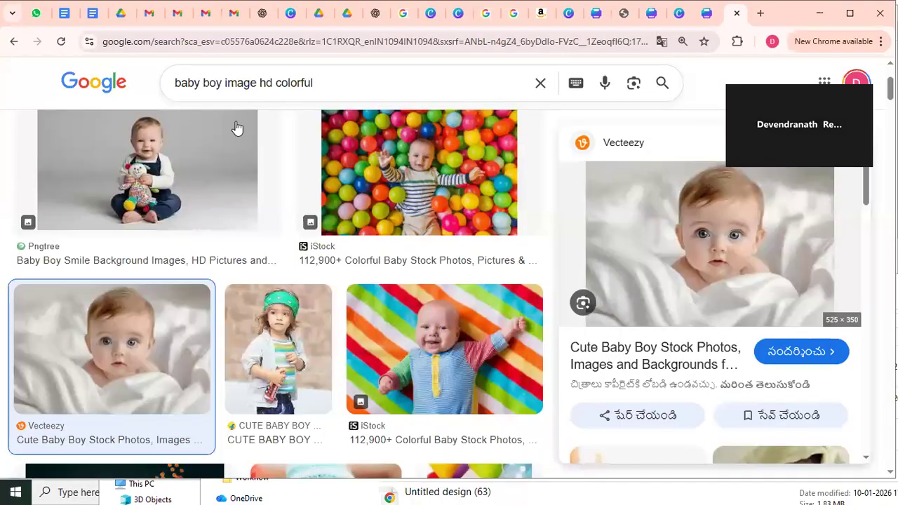
{"action": "scroll", "coordinate": [209, 202], "scroll_direction": "up", "scroll_amount": 2}
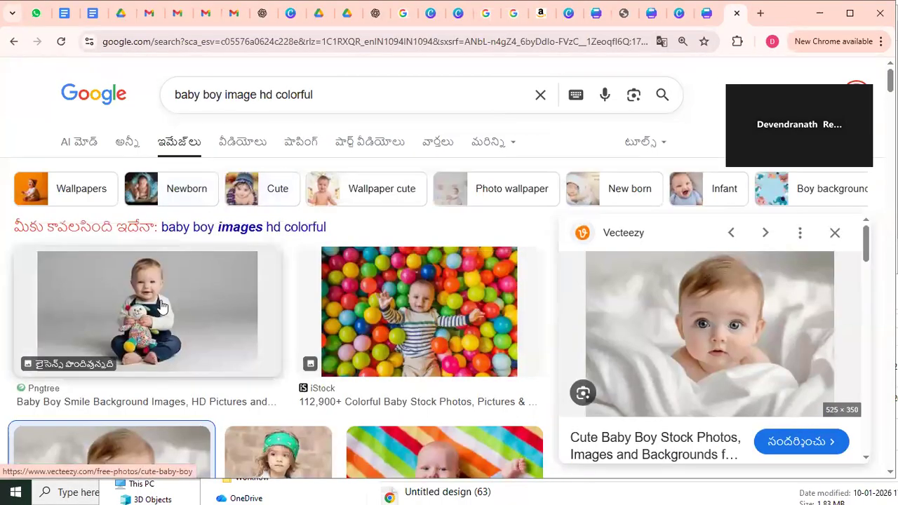
{"action": "scroll", "coordinate": [477, 355], "scroll_direction": "down", "scroll_amount": 3}
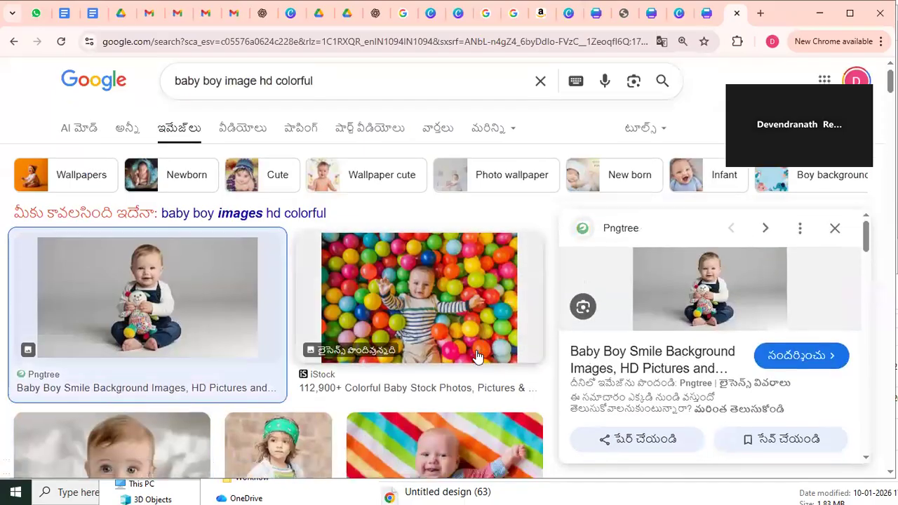
{"action": "scroll", "coordinate": [426, 328], "scroll_direction": "down", "scroll_amount": 2}
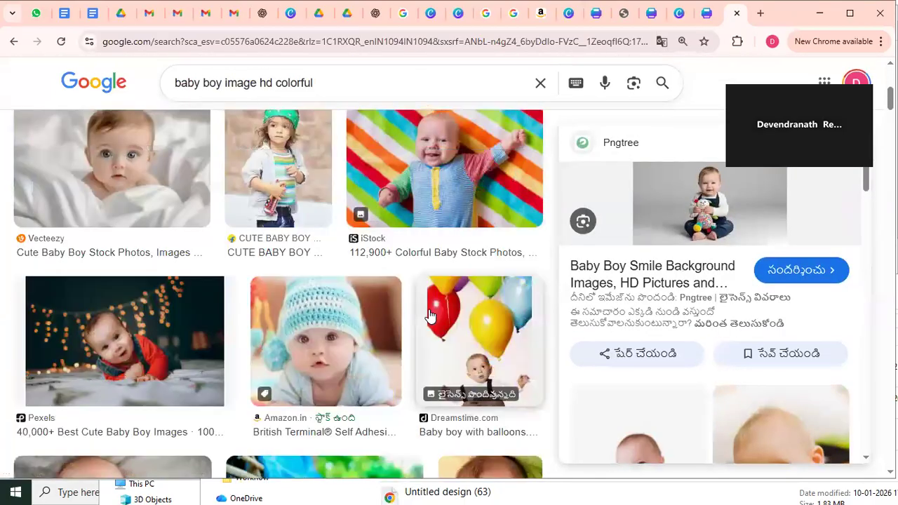
{"action": "scroll", "coordinate": [286, 344], "scroll_direction": "up", "scroll_amount": 3}
{"action": "left_click", "coordinate": [286, 343]}
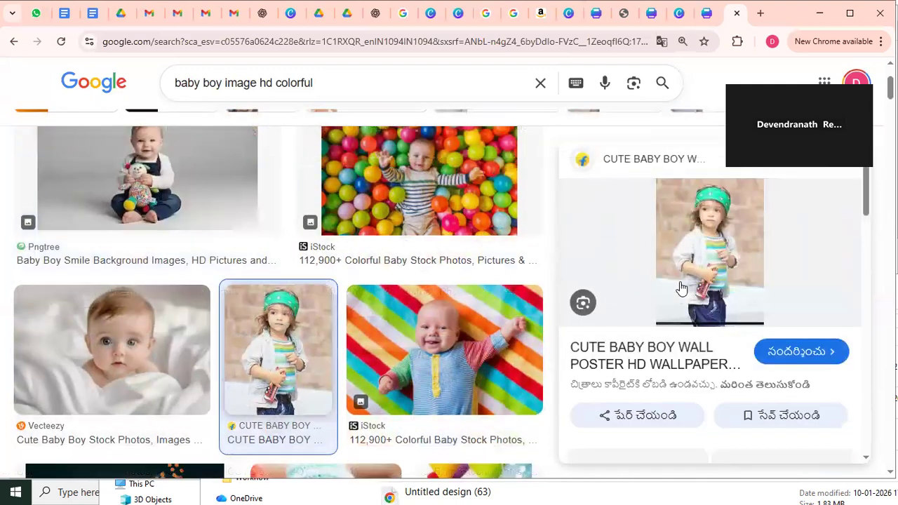
{"action": "right_click", "coordinate": [722, 245]}
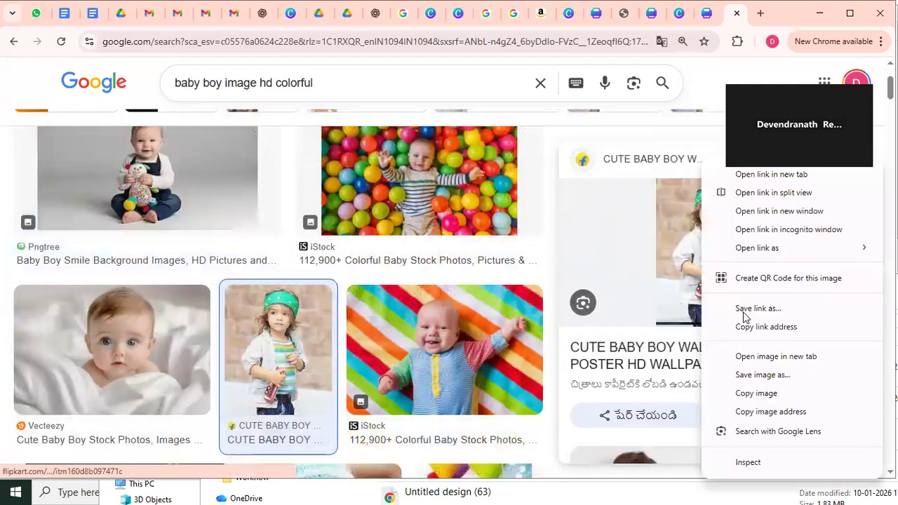
{"action": "left_click", "coordinate": [769, 393]}
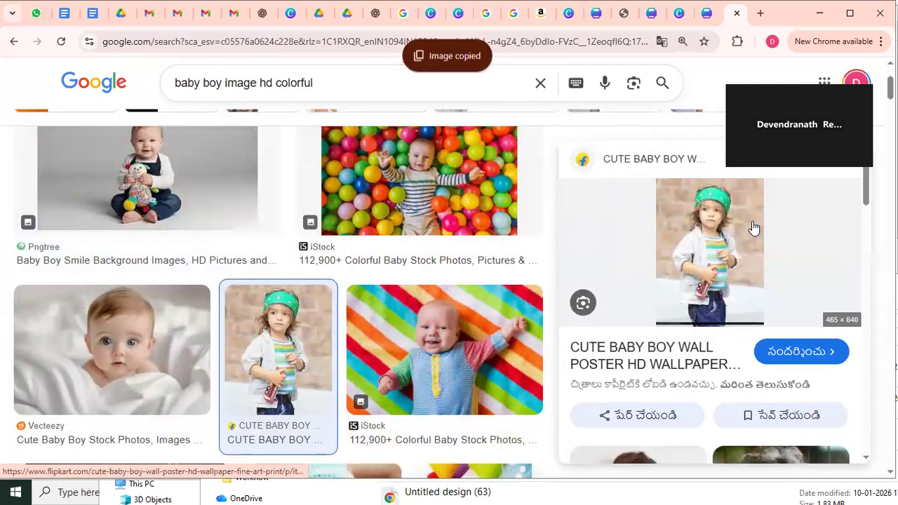
{"action": "left_click", "coordinate": [709, 16]}
{"action": "left_click", "coordinate": [674, 236]}
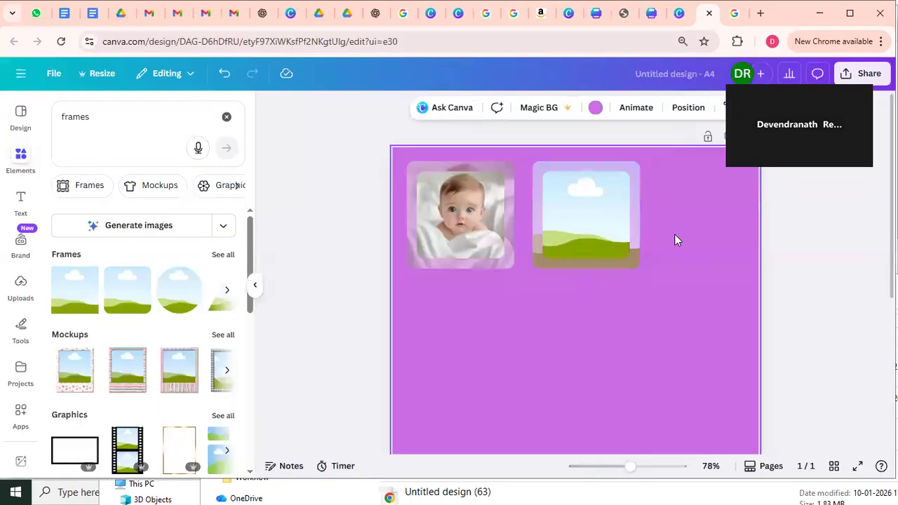
{"action": "key", "text": "ctrl+v"}
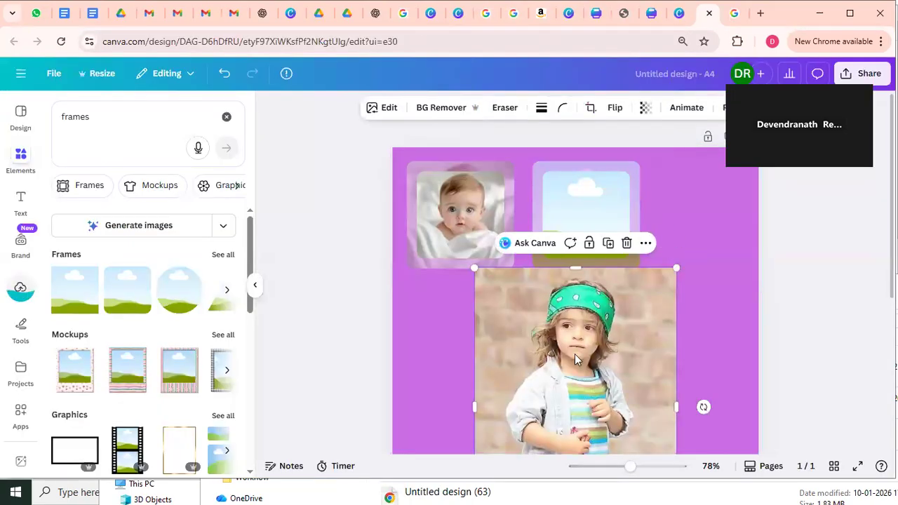
Move the headband photo toward the page's left edge and crop its lower part until it is nearly square.
{"action": "left_click_drag", "start_coordinate": [486, 317], "coordinate": [385, 277]}
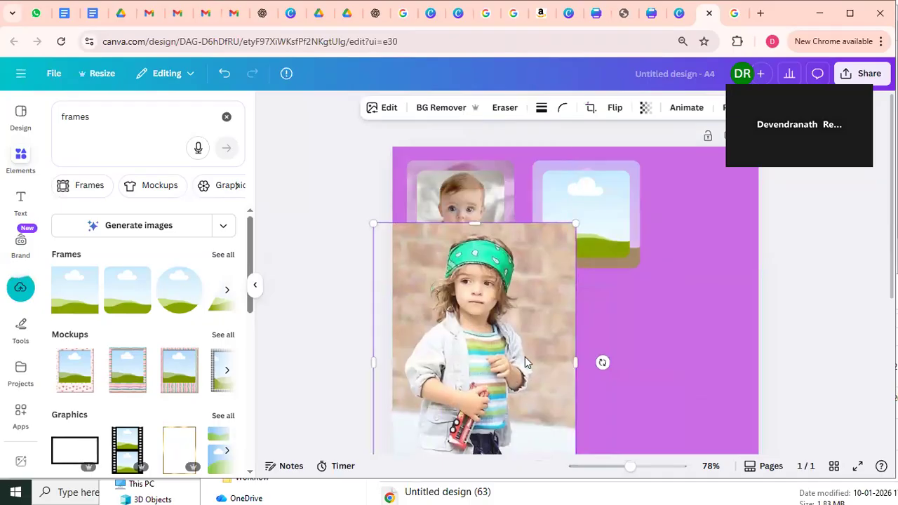
{"action": "scroll", "coordinate": [525, 356], "scroll_direction": "down", "scroll_amount": 3}
{"action": "left_click_drag", "start_coordinate": [477, 347], "coordinate": [450, 309]}
{"action": "scroll", "coordinate": [583, 306], "scroll_direction": "up", "scroll_amount": 3}
Duplicate the headband photo and fill the second pair's inner and outer frames with the two copies.
{"action": "key", "text": "ctrl+d"}
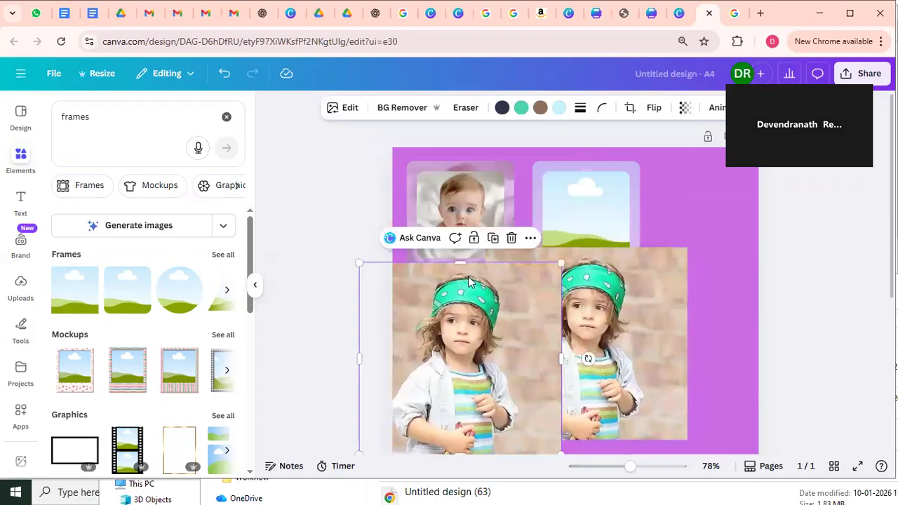
{"action": "left_click_drag", "start_coordinate": [469, 282], "coordinate": [662, 254]}
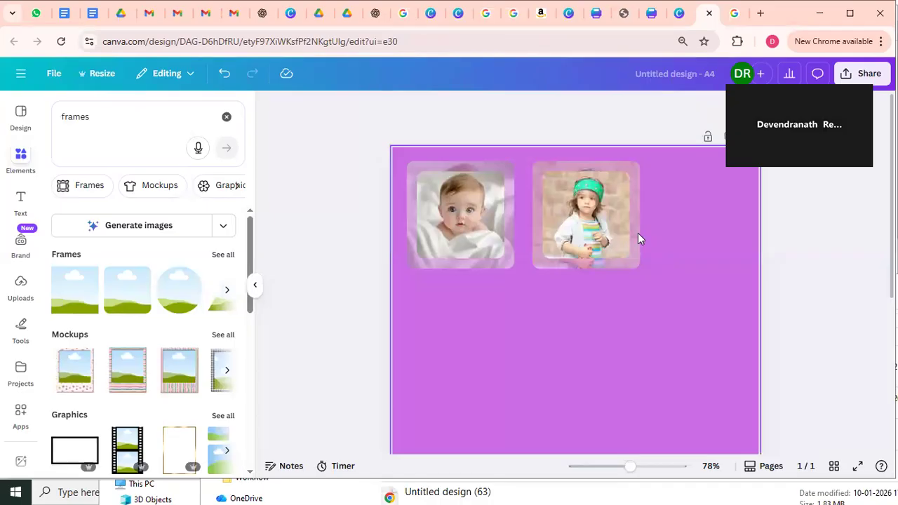
Set the transparency of the second pair's outer framed photo to 71.
{"action": "left_click", "coordinate": [636, 235]}
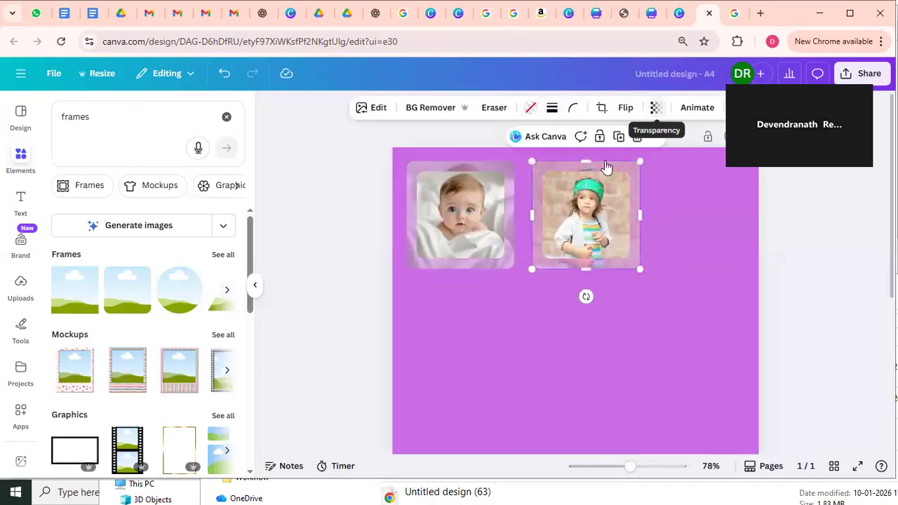
{"action": "left_click", "coordinate": [655, 108]}
{"action": "left_click_drag", "start_coordinate": [652, 162], "coordinate": [660, 163]}
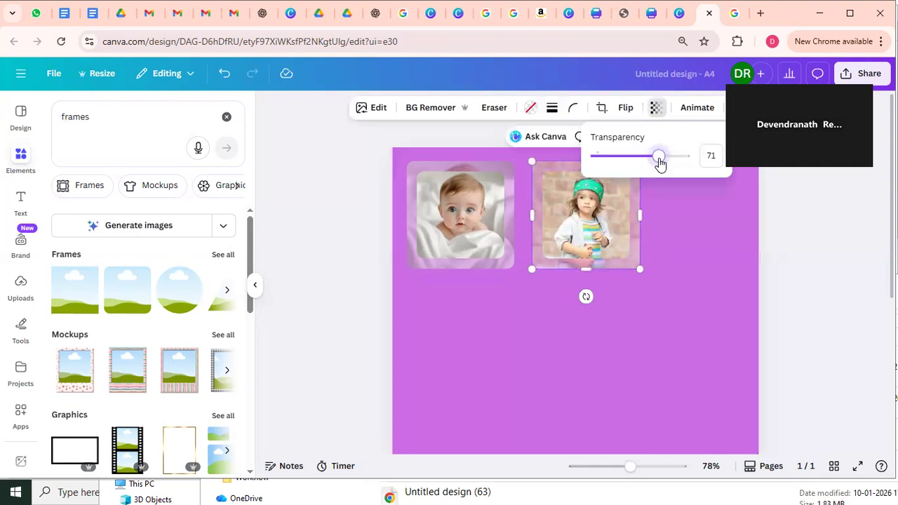
{"action": "left_click", "coordinate": [689, 206]}
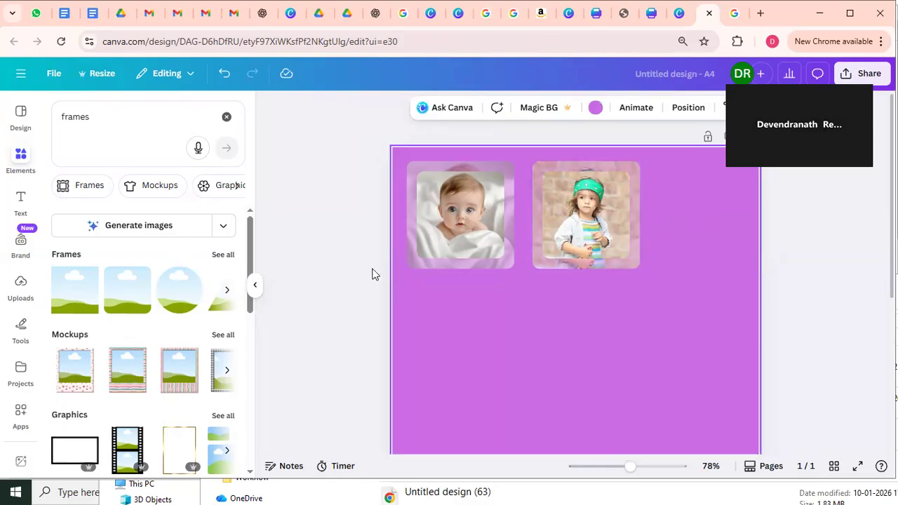
Add a circular frame, shrink it and place it below the first square photo pair.
{"action": "left_click", "coordinate": [178, 293]}
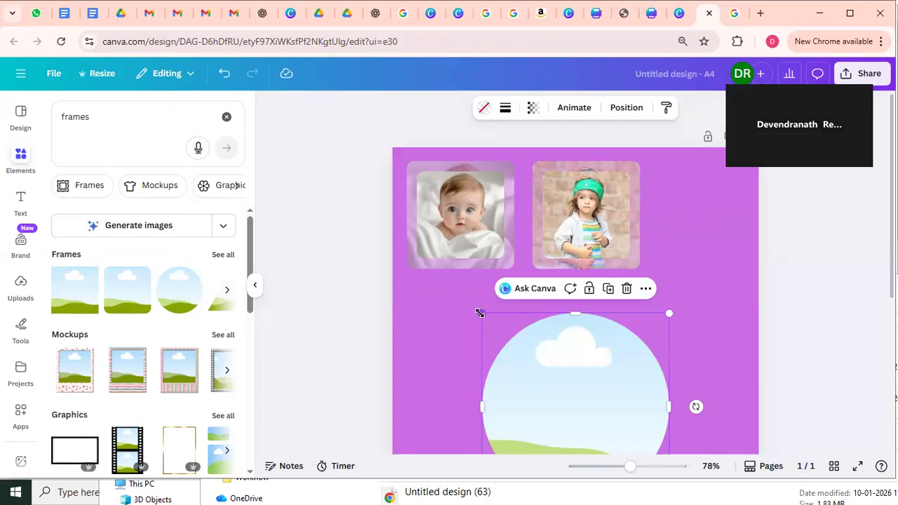
{"action": "left_click_drag", "start_coordinate": [606, 411], "coordinate": [477, 336]}
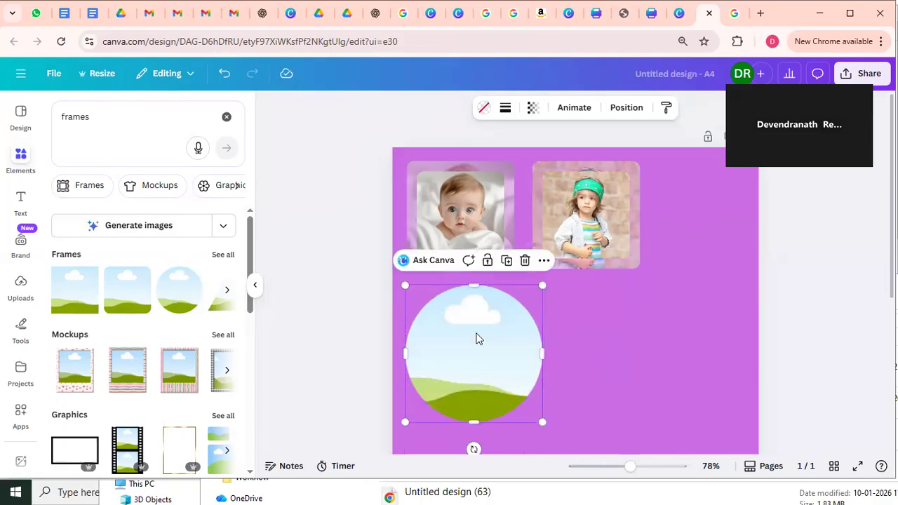
{"action": "scroll", "coordinate": [476, 338], "scroll_direction": "down", "scroll_amount": 3}
{"action": "scroll", "coordinate": [512, 321], "scroll_direction": "up", "scroll_amount": 3}
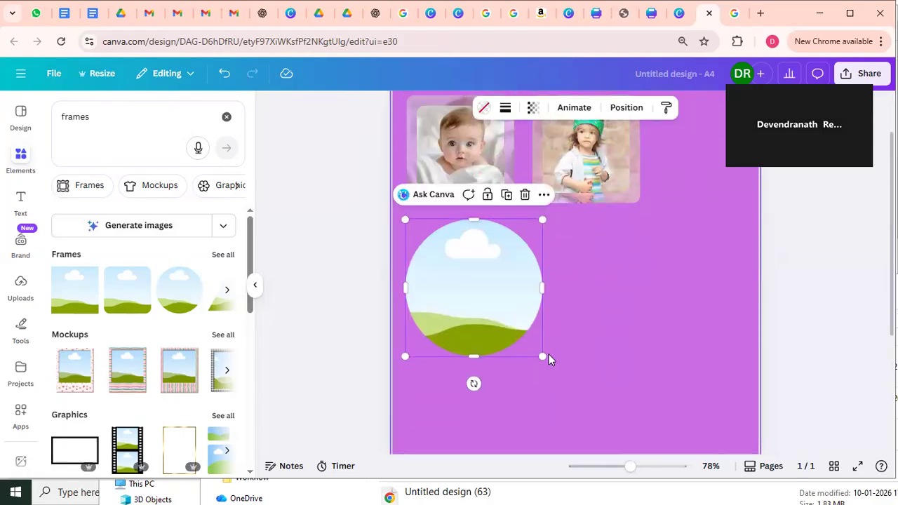
{"action": "left_click_drag", "start_coordinate": [533, 351], "coordinate": [517, 295]}
Duplicate the circular frame, make the copy slightly smaller and centre it inside the larger circle.
{"action": "left_click", "coordinate": [570, 296]}
{"action": "left_click", "coordinate": [513, 294]}
{"action": "left_click_drag", "start_coordinate": [529, 332], "coordinate": [507, 315]}
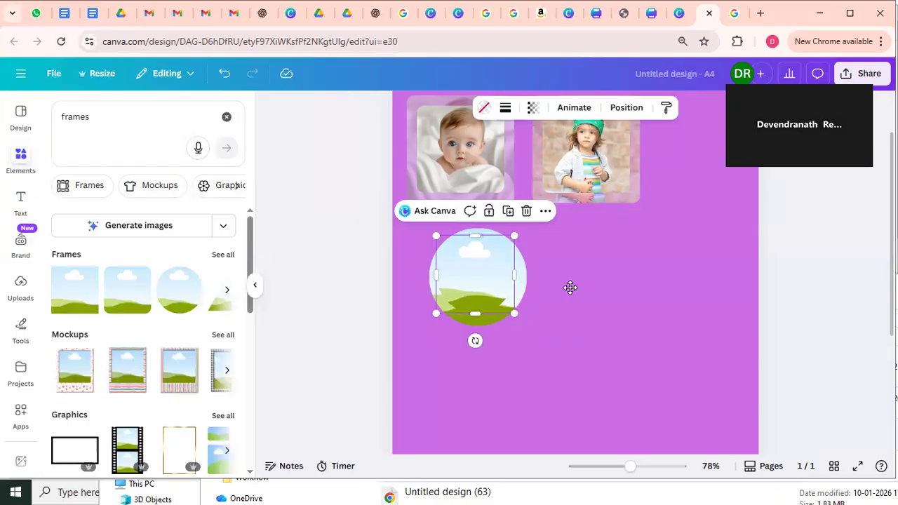
{"action": "key", "text": "ctrl+d"}
{"action": "left_click_drag", "start_coordinate": [624, 312], "coordinate": [620, 308]}
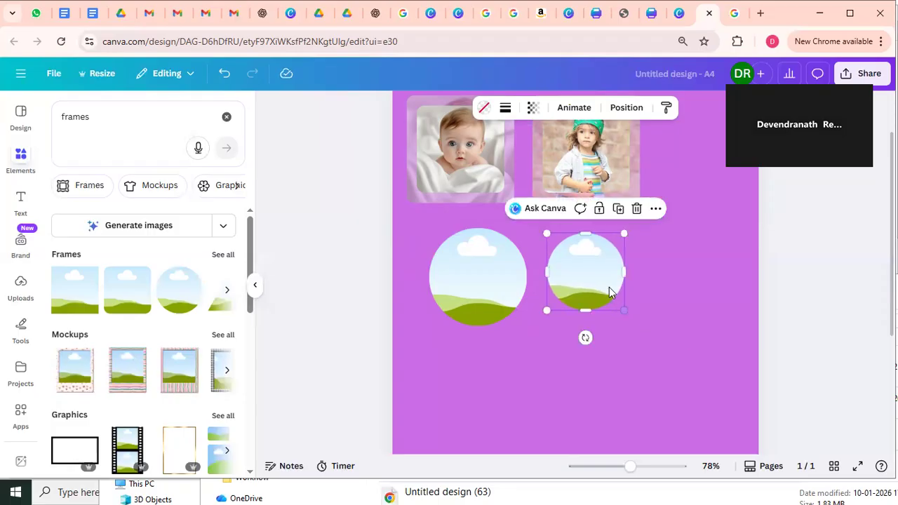
{"action": "left_click_drag", "start_coordinate": [588, 283], "coordinate": [479, 285]}
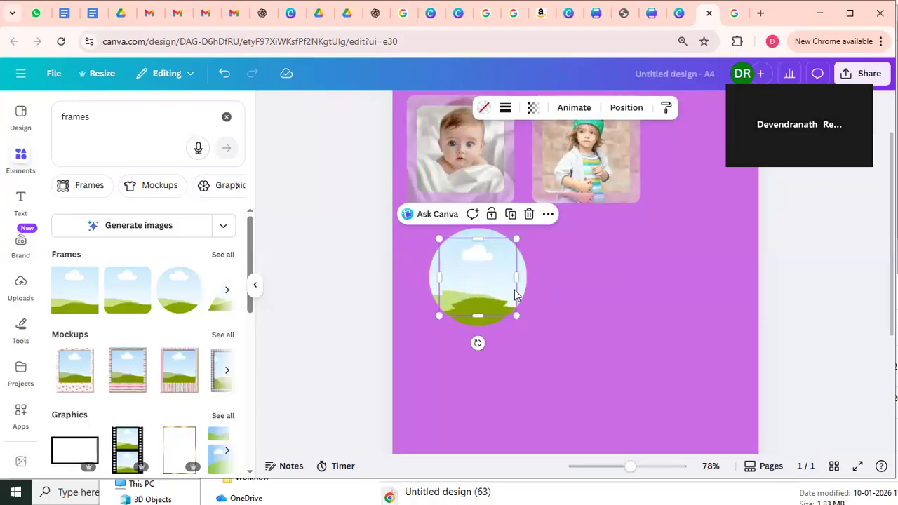
{"action": "left_click", "coordinate": [593, 299]}
{"action": "left_click_drag", "start_coordinate": [572, 272], "coordinate": [479, 286]}
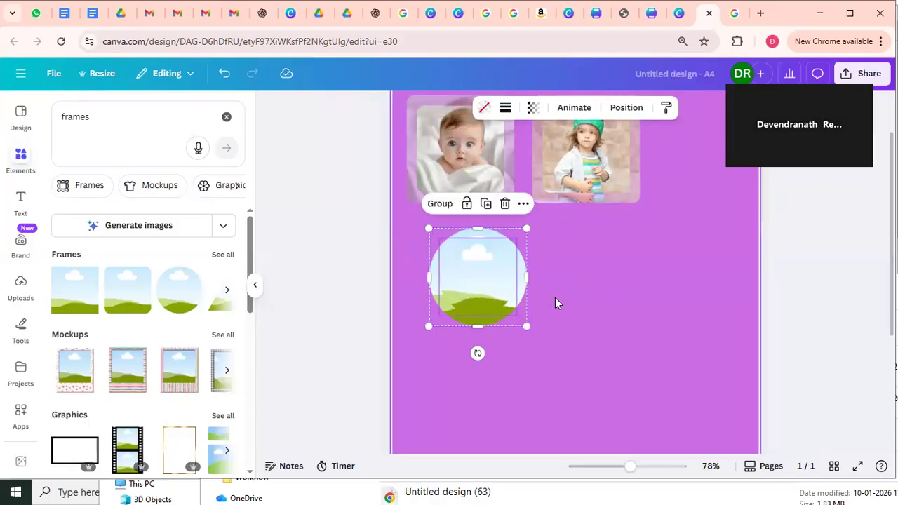
Add another circular frame and resize it in the empty area beside the first circular pair.
{"action": "left_click", "coordinate": [179, 291]}
{"action": "left_click_drag", "start_coordinate": [668, 248], "coordinate": [588, 336]}
{"action": "left_click_drag", "start_coordinate": [578, 417], "coordinate": [717, 341]}
{"action": "left_click_drag", "start_coordinate": [684, 309], "coordinate": [678, 344]}
{"action": "left_click_drag", "start_coordinate": [712, 376], "coordinate": [714, 378]}
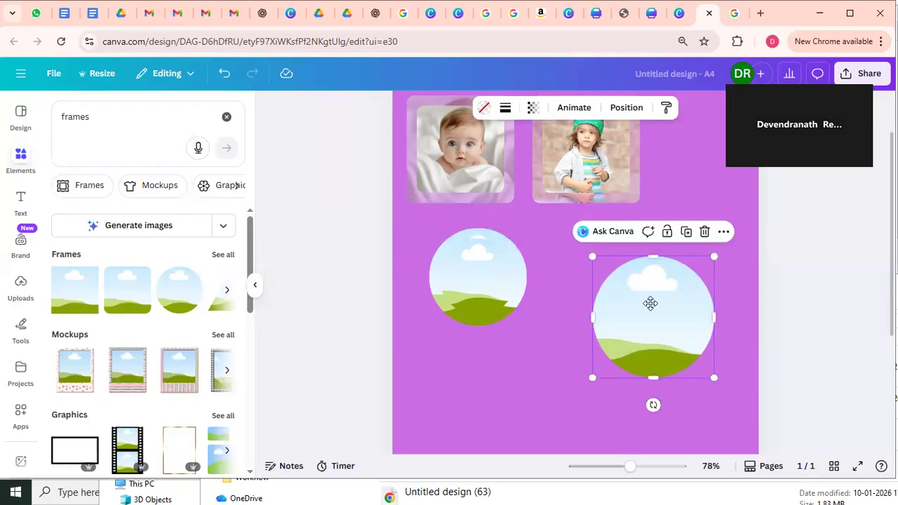
Nest a slightly smaller circular frame centrally inside the second large circle.
{"action": "left_click_drag", "start_coordinate": [650, 303], "coordinate": [633, 281]}
{"action": "left_click_drag", "start_coordinate": [659, 319], "coordinate": [666, 327]}
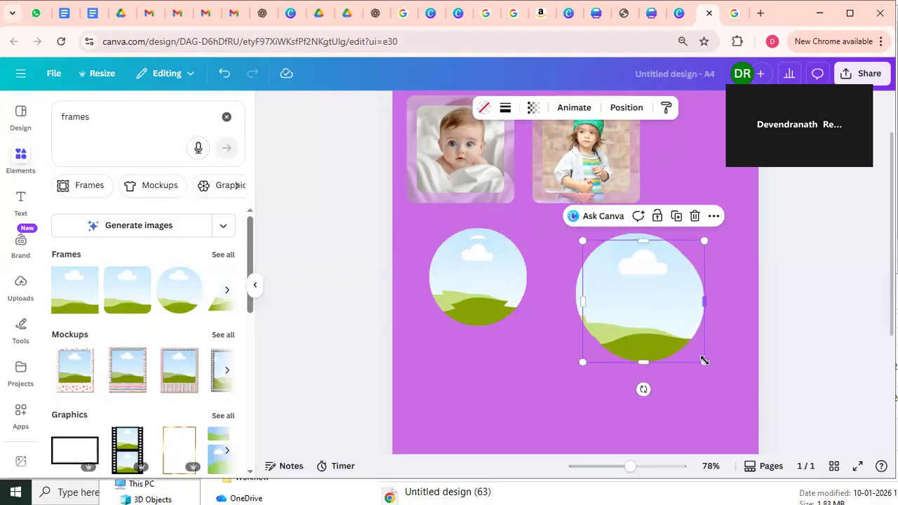
{"action": "left_click_drag", "start_coordinate": [698, 357], "coordinate": [698, 383]}
{"action": "left_click_drag", "start_coordinate": [660, 308], "coordinate": [663, 307]}
{"action": "left_click", "coordinate": [704, 153]}
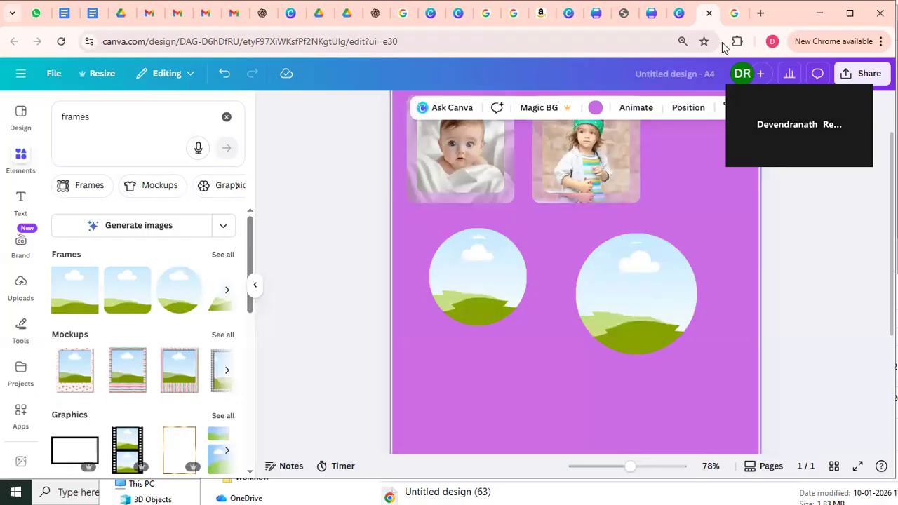
Copy the photo of the baby holding a stuffed toy from Google's image results and paste it into the Canva design.
{"action": "left_click", "coordinate": [734, 14]}
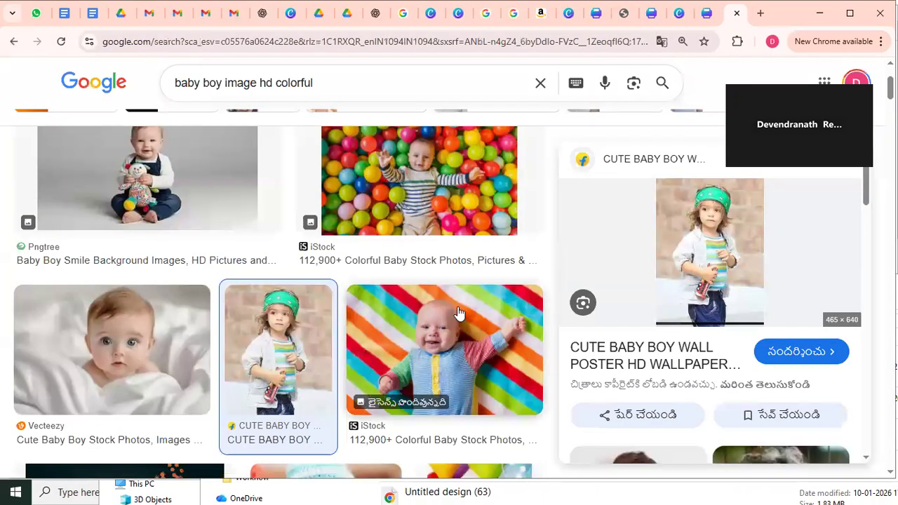
{"action": "left_click", "coordinate": [167, 197]}
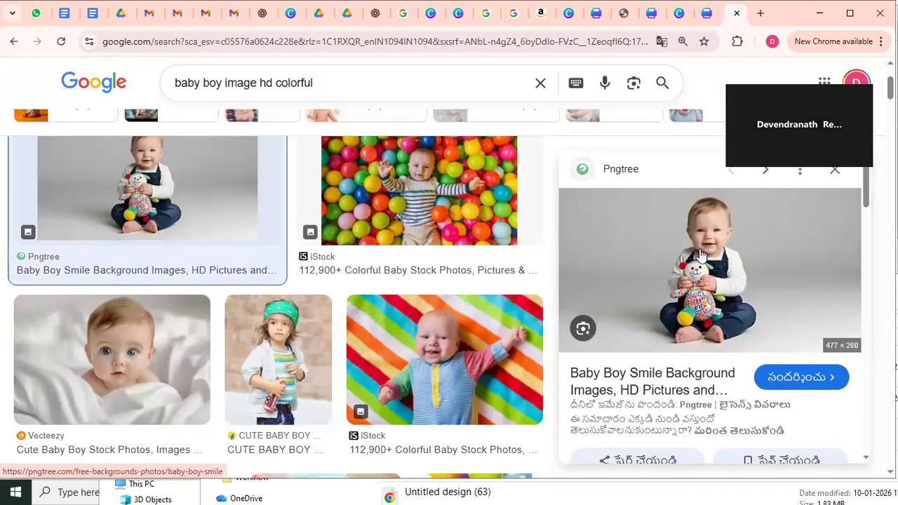
{"action": "right_click", "coordinate": [722, 253]}
{"action": "left_click", "coordinate": [763, 390]}
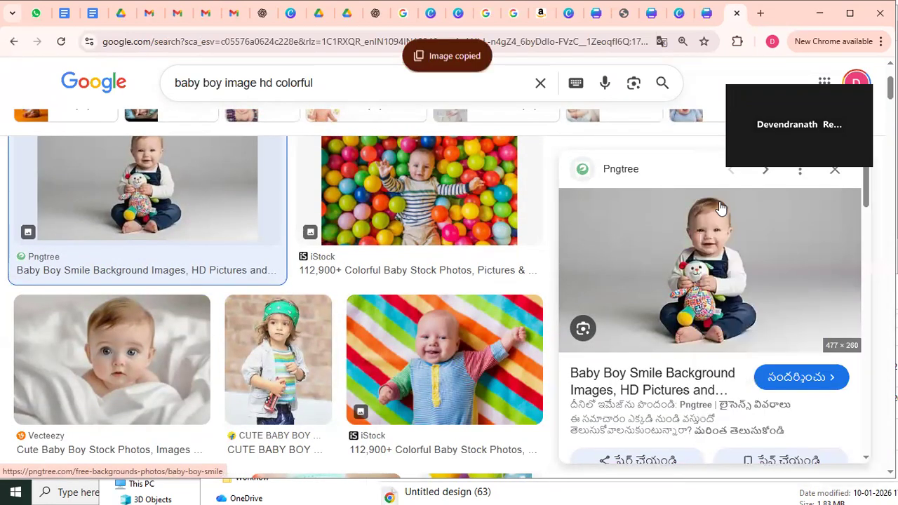
{"action": "left_click", "coordinate": [707, 14]}
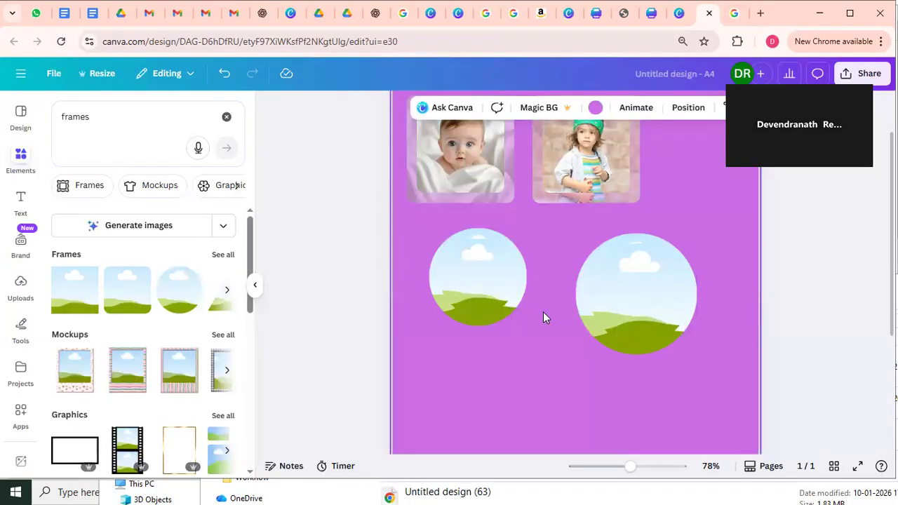
{"action": "key", "text": "ctrl+v"}
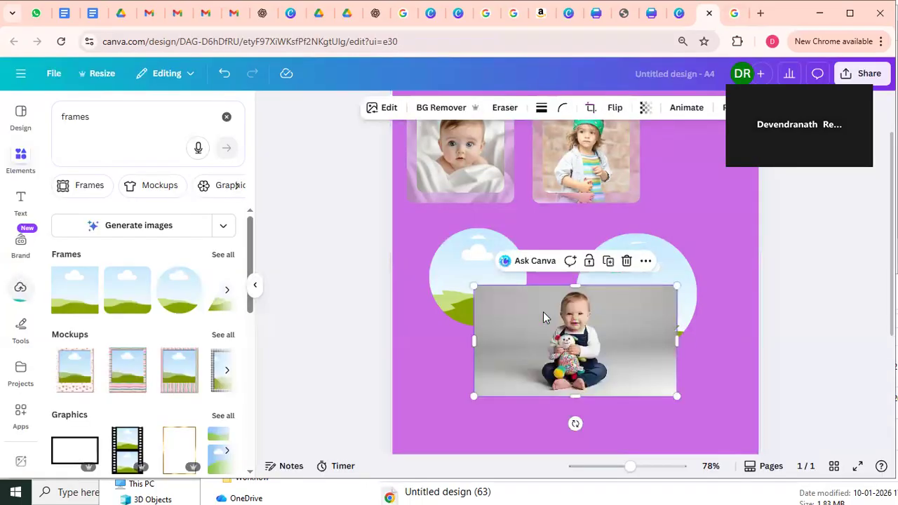
Fill the first circular pair's inner frame with the toy photo and try trimming the side of a spare copy.
{"action": "left_click_drag", "start_coordinate": [543, 311], "coordinate": [490, 282]}
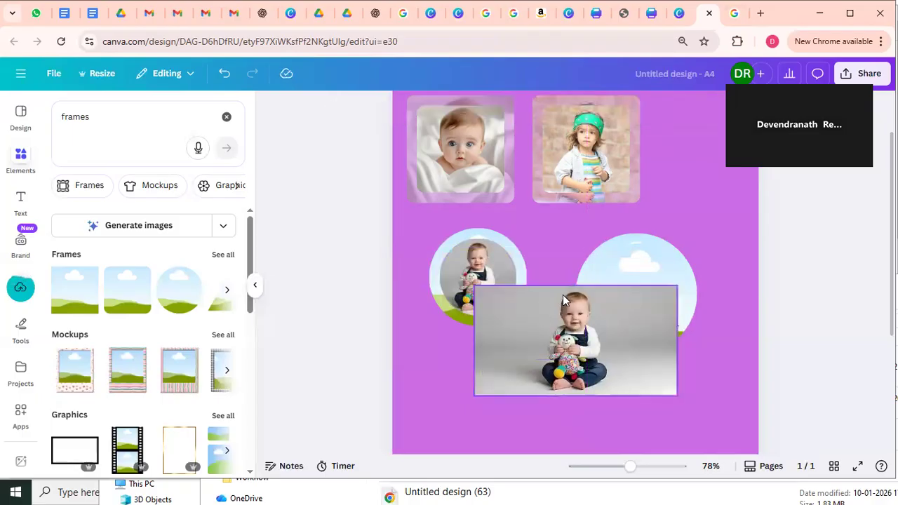
{"action": "left_click", "coordinate": [562, 300]}
{"action": "left_click_drag", "start_coordinate": [475, 341], "coordinate": [517, 342]}
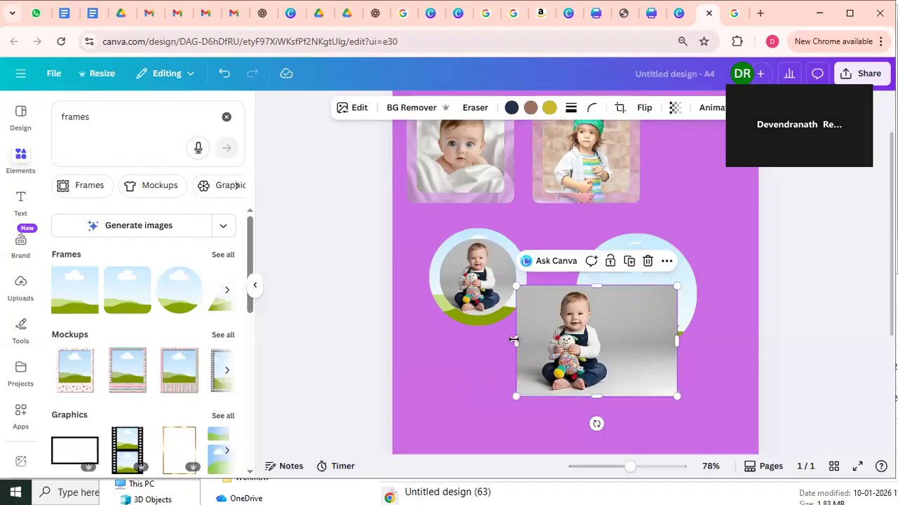
{"action": "left_click_drag", "start_coordinate": [515, 341], "coordinate": [492, 381]}
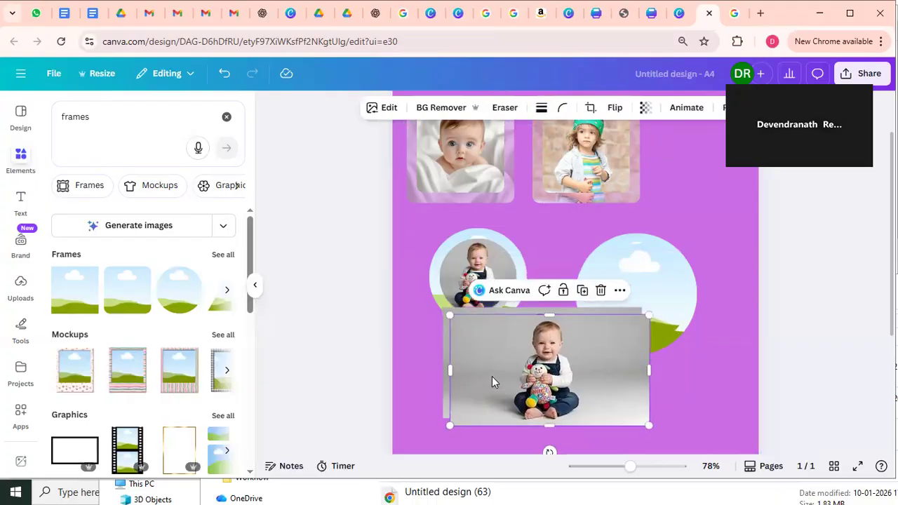
Fill the remaining circular frames of both pairs with duplicates of the toy photo.
{"action": "left_click_drag", "start_coordinate": [522, 346], "coordinate": [503, 245]}
{"action": "left_click_drag", "start_coordinate": [583, 221], "coordinate": [492, 239]}
{"action": "left_click_drag", "start_coordinate": [540, 337], "coordinate": [586, 288]}
{"action": "key", "text": "ctrl+d"}
{"action": "left_click", "coordinate": [478, 208]}
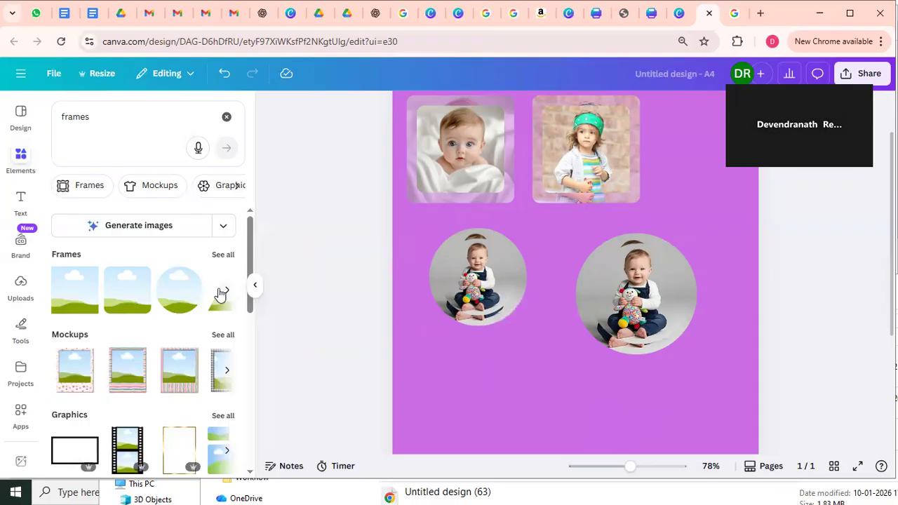
Search the design elements for "birthday" and add the gold and pink balloons graphic to the page.
{"action": "left_click", "coordinate": [21, 203]}
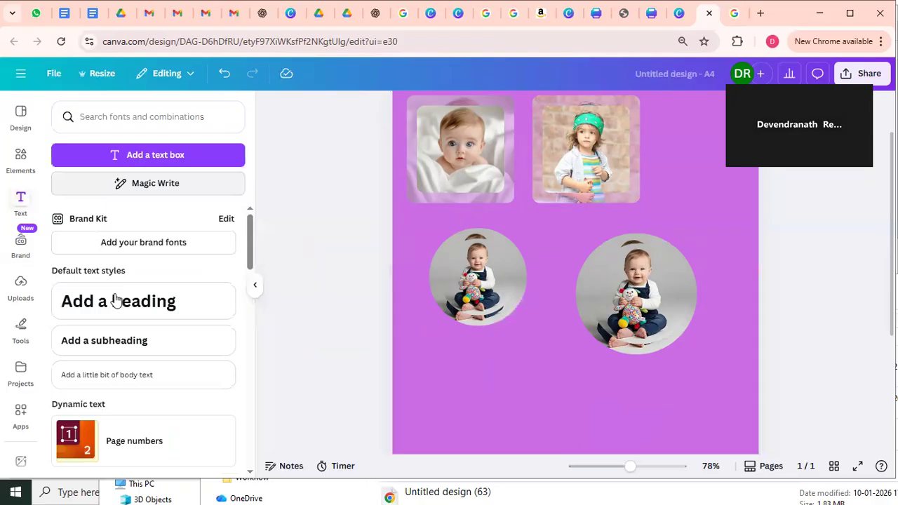
{"action": "left_click", "coordinate": [20, 158]}
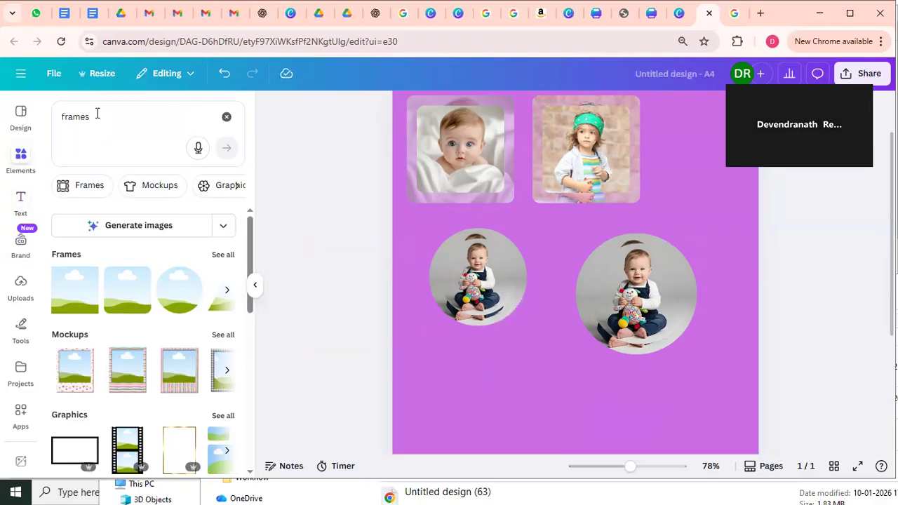
{"action": "left_click", "coordinate": [97, 114]}
{"action": "type", "text": "birthday"}
{"action": "key", "text": "Return"}
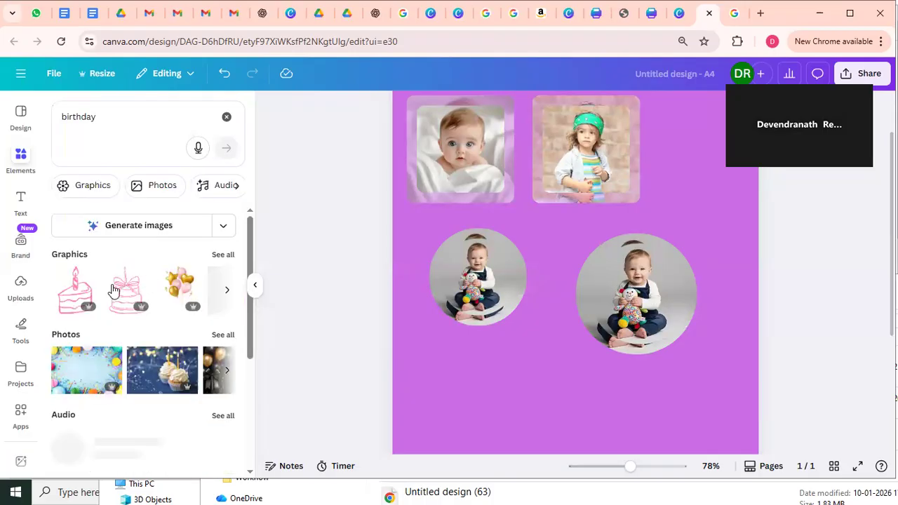
{"action": "left_click", "coordinate": [180, 288]}
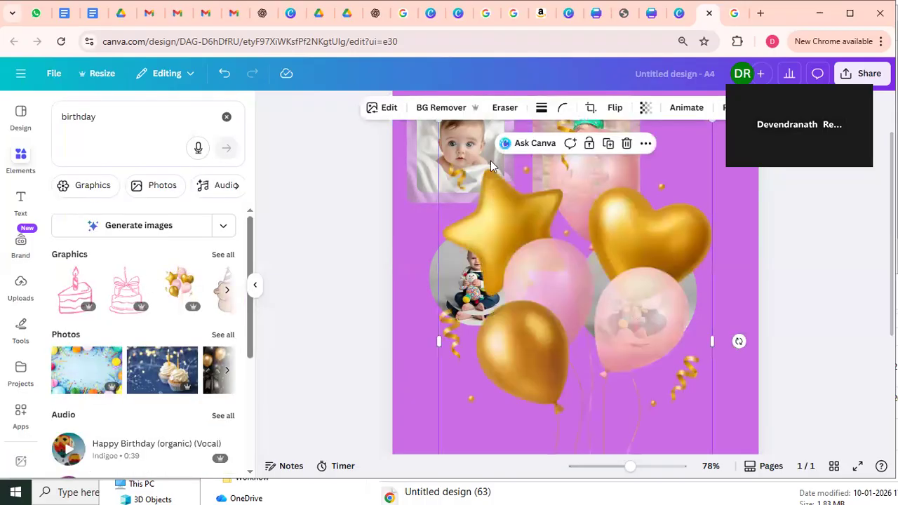
Shrink the balloons graphic to a small cluster and place it beside the baby on the larger circular photo.
{"action": "scroll", "coordinate": [438, 182], "scroll_direction": "up", "scroll_amount": 1}
{"action": "left_click_drag", "start_coordinate": [439, 183], "coordinate": [603, 365]}
{"action": "scroll", "coordinate": [572, 210], "scroll_direction": "down", "scroll_amount": 4}
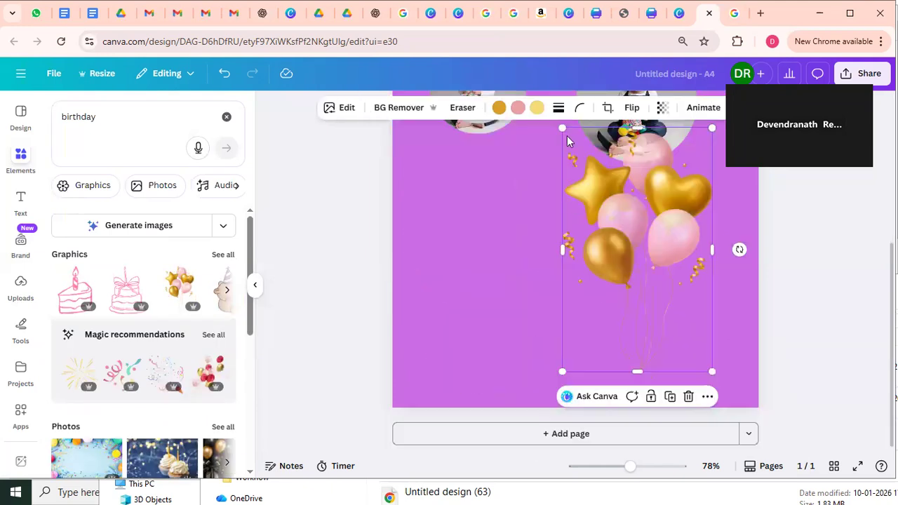
{"action": "left_click_drag", "start_coordinate": [562, 129], "coordinate": [633, 339]}
{"action": "scroll", "coordinate": [695, 407], "scroll_direction": "up", "scroll_amount": 2}
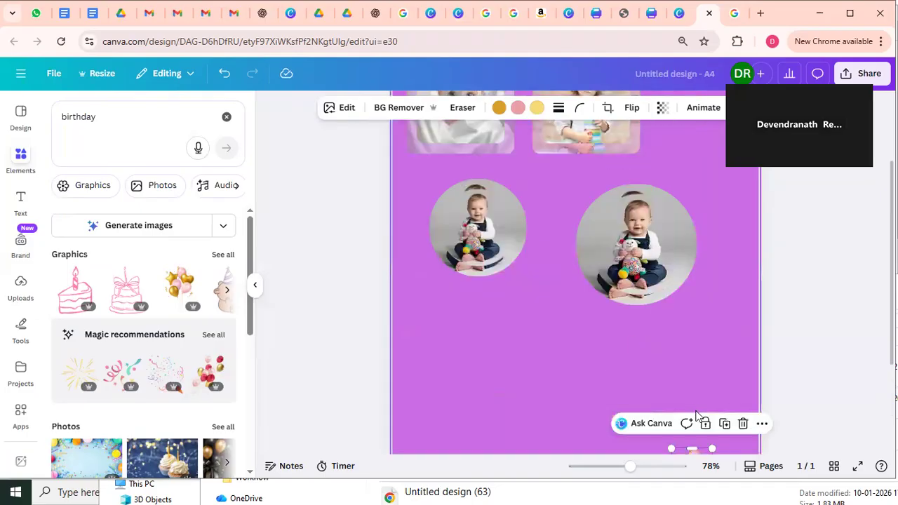
{"action": "left_click", "coordinate": [694, 335]}
{"action": "scroll", "coordinate": [714, 379], "scroll_direction": "down", "scroll_amount": 1}
{"action": "mouse_move", "coordinate": [695, 415]}
{"action": "left_mouse_down"}
{"action": "mouse_move", "coordinate": [666, 270]}
{"action": "mouse_move", "coordinate": [669, 199]}
{"action": "left_mouse_up"}
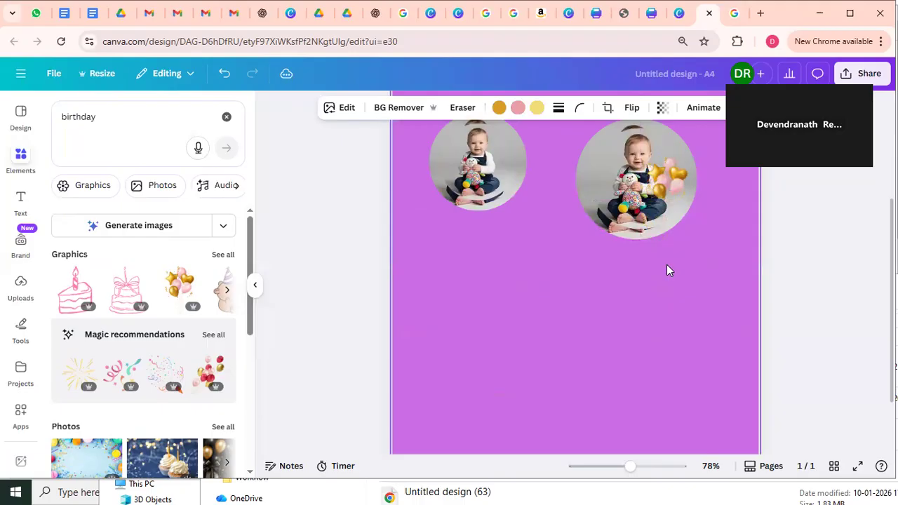
{"action": "scroll", "coordinate": [668, 270], "scroll_direction": "up", "scroll_amount": 3}
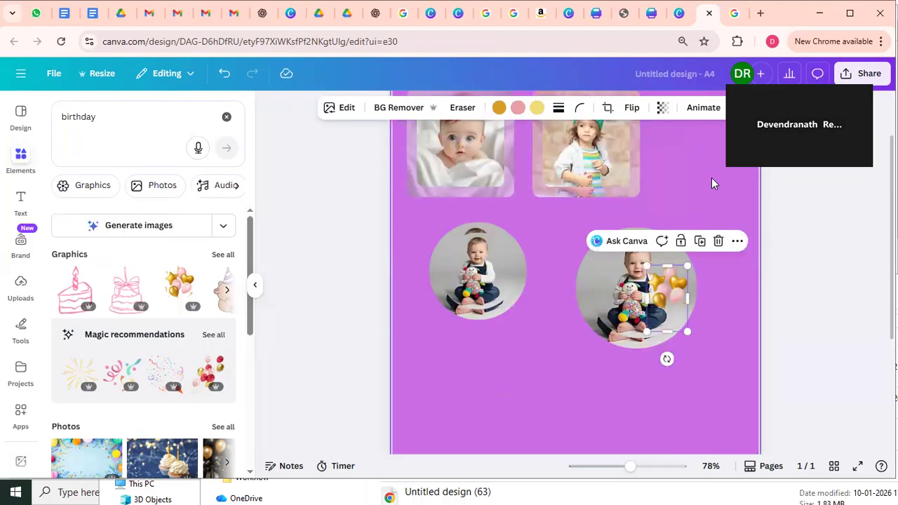
Download the design as a PDF Print file with the RGB color profile.
{"action": "left_click", "coordinate": [862, 73]}
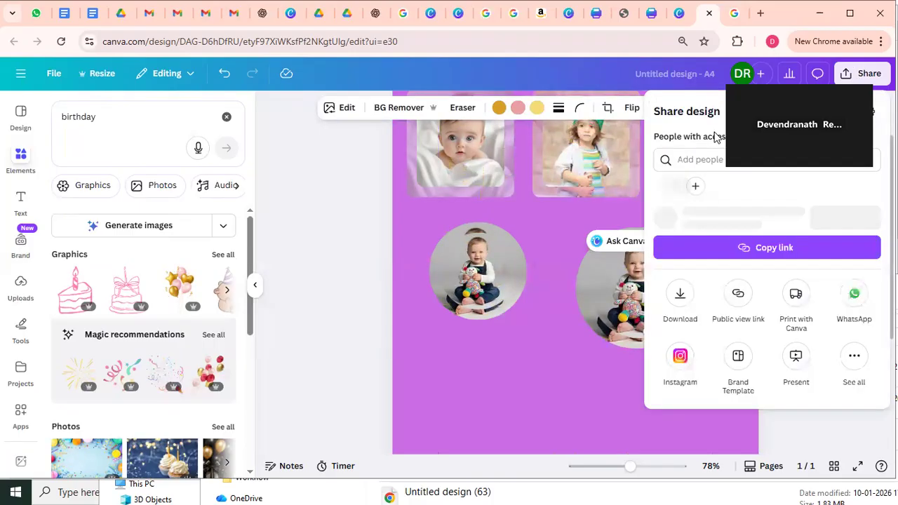
{"action": "left_click", "coordinate": [679, 316]}
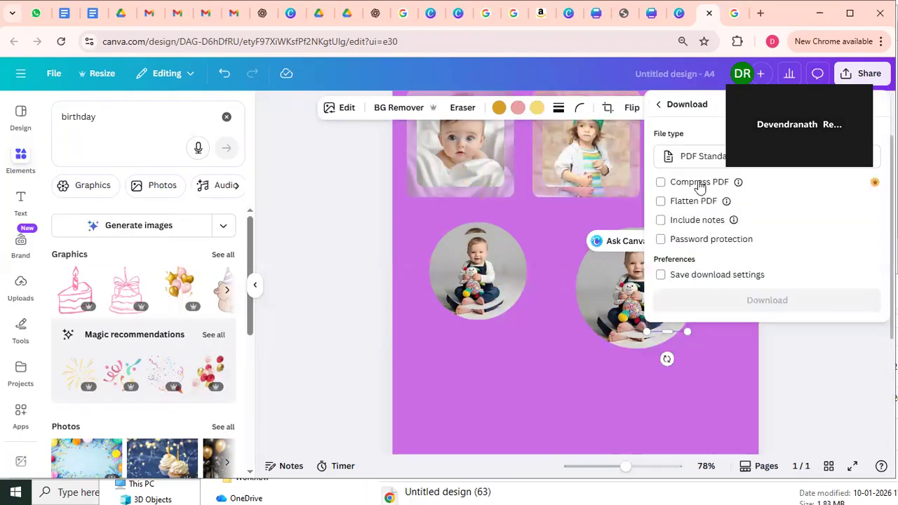
{"action": "left_click", "coordinate": [697, 161]}
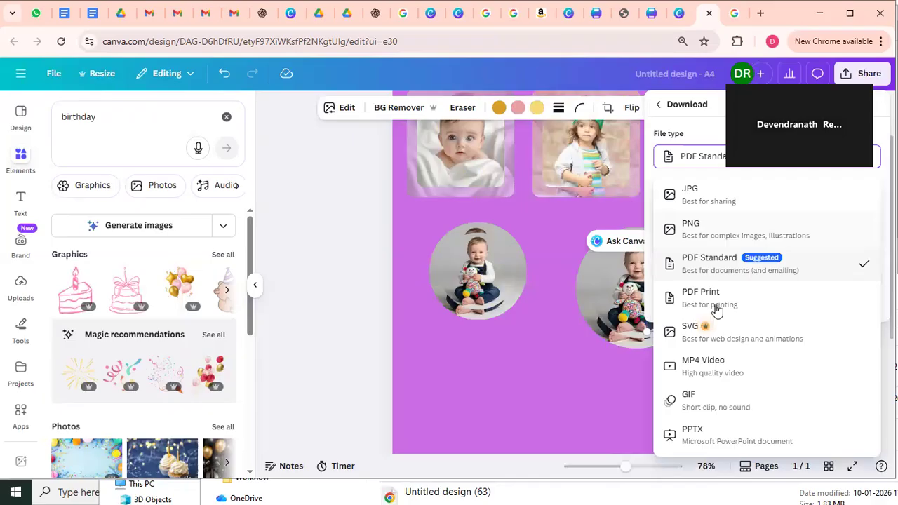
{"action": "left_click", "coordinate": [730, 300]}
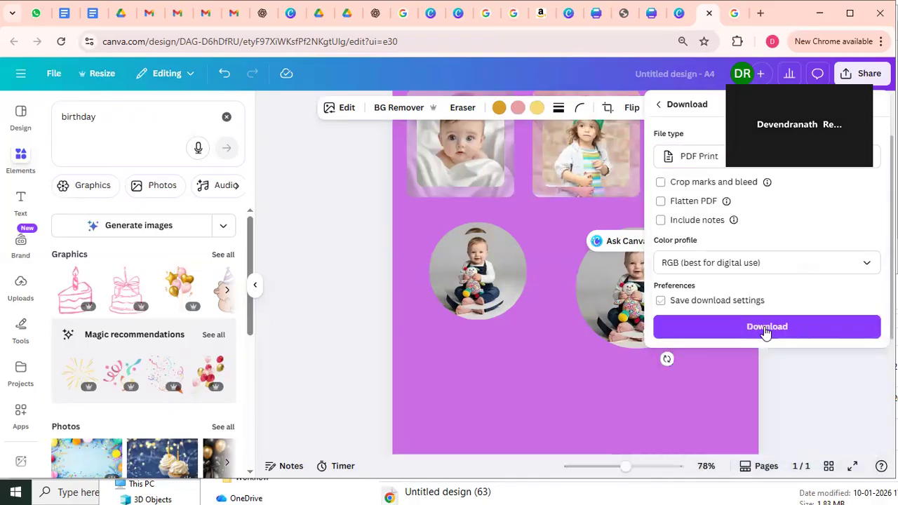
{"action": "left_click", "coordinate": [766, 327]}
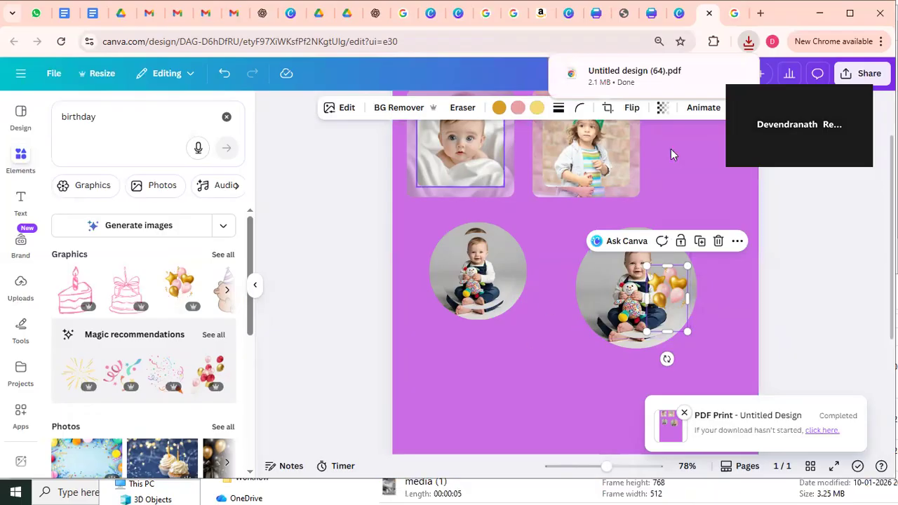
{"action": "left_click_drag", "start_coordinate": [670, 148], "coordinate": [447, 151]}
{"action": "left_click_drag", "start_coordinate": [550, 192], "coordinate": [550, 192]}
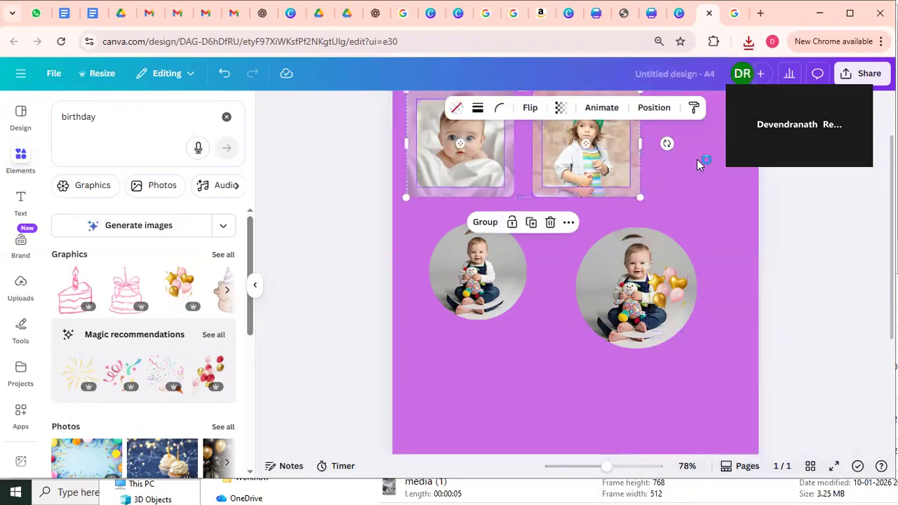
{"action": "left_click", "coordinate": [636, 374]}
{"action": "left_click", "coordinate": [665, 286]}
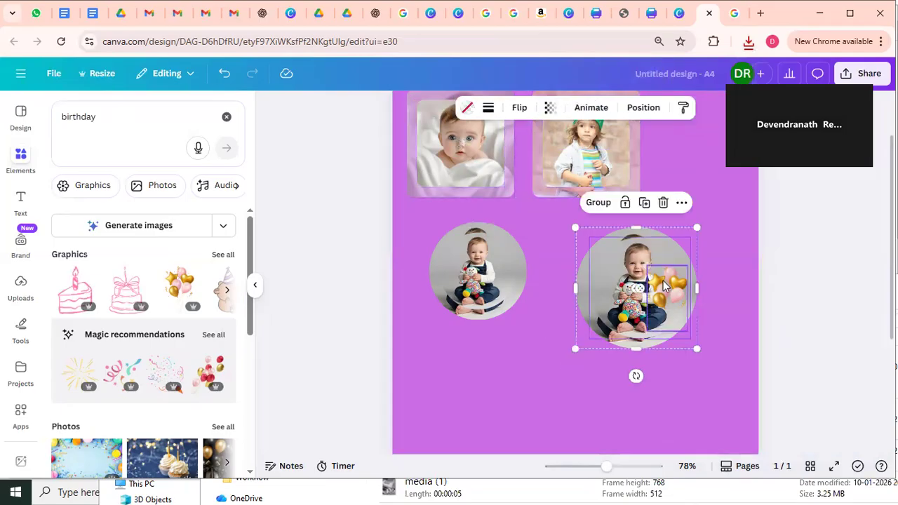
{"action": "left_click", "coordinate": [430, 289]}
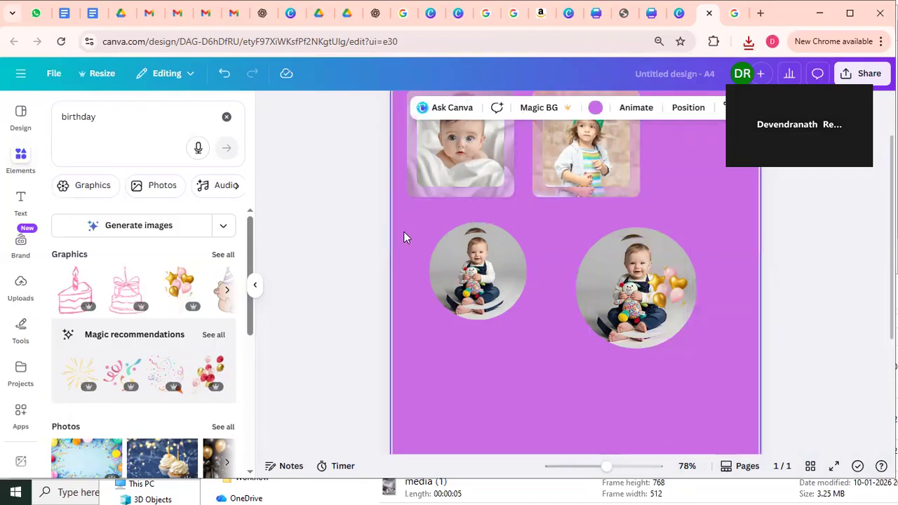
{"action": "key", "text": "ctrl+v"}
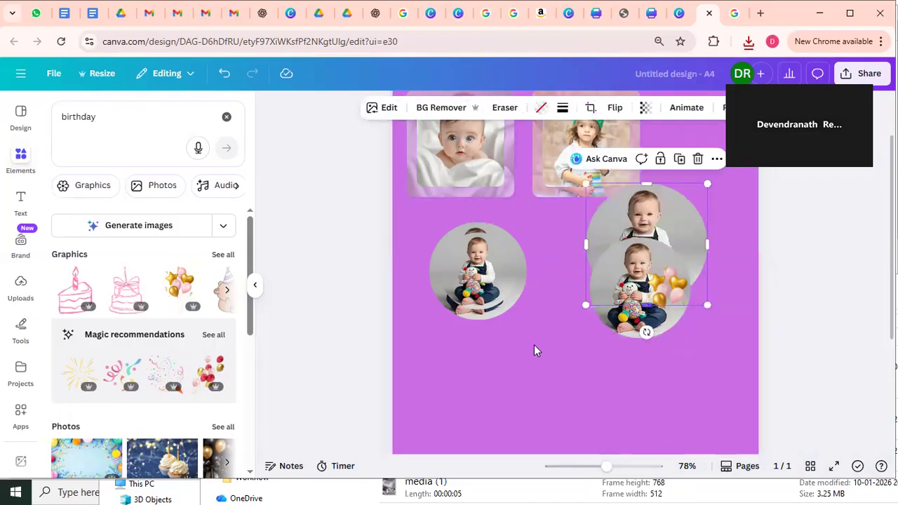
{"action": "key", "text": "ctrl+z"}
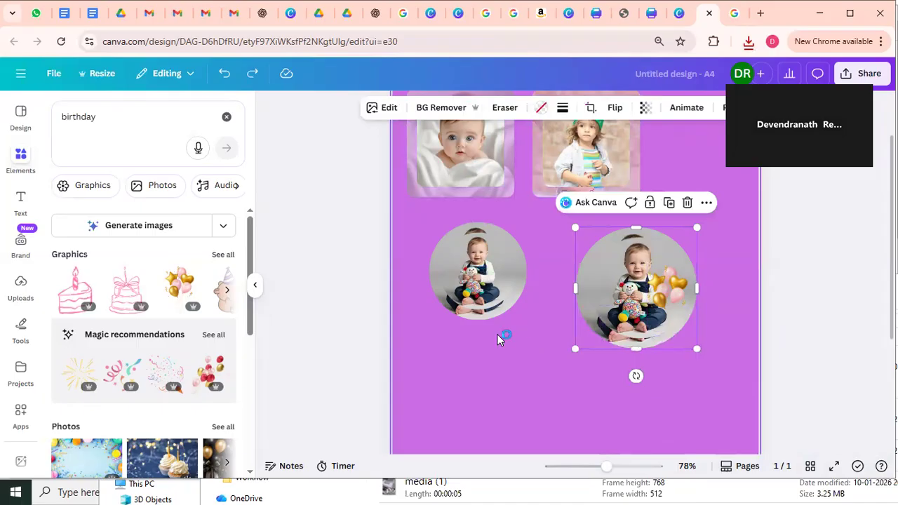
{"action": "left_click", "coordinate": [496, 333]}
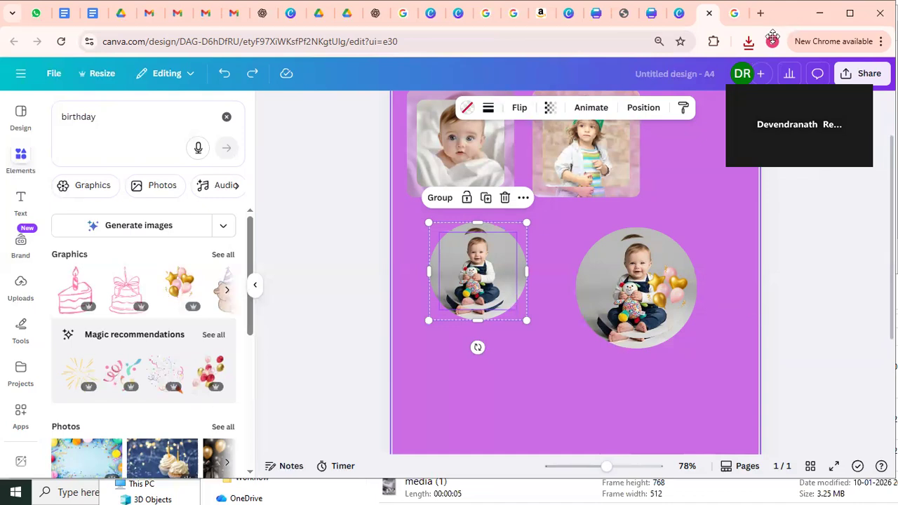
Open the downloaded PDF of the design in the browser and bring up its print settings.
{"action": "left_click", "coordinate": [748, 42]}
{"action": "left_click", "coordinate": [627, 103]}
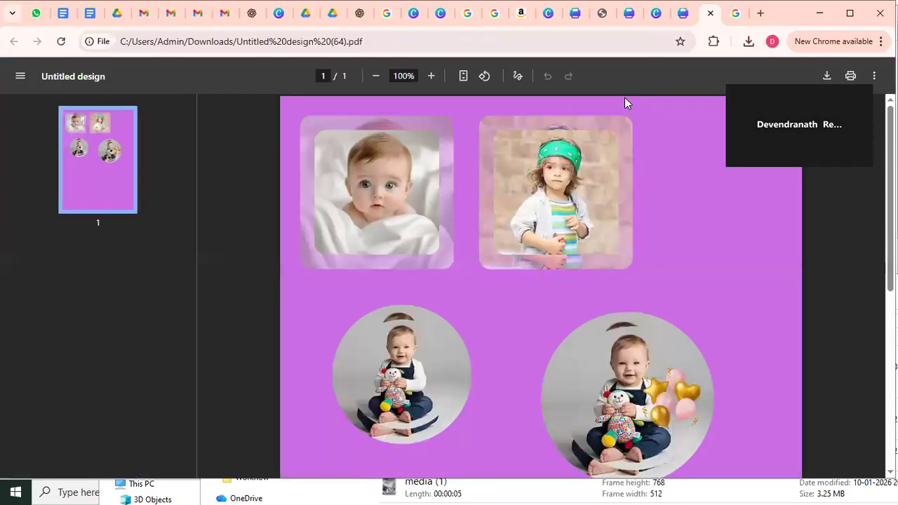
{"action": "key", "text": "ctrl+p"}
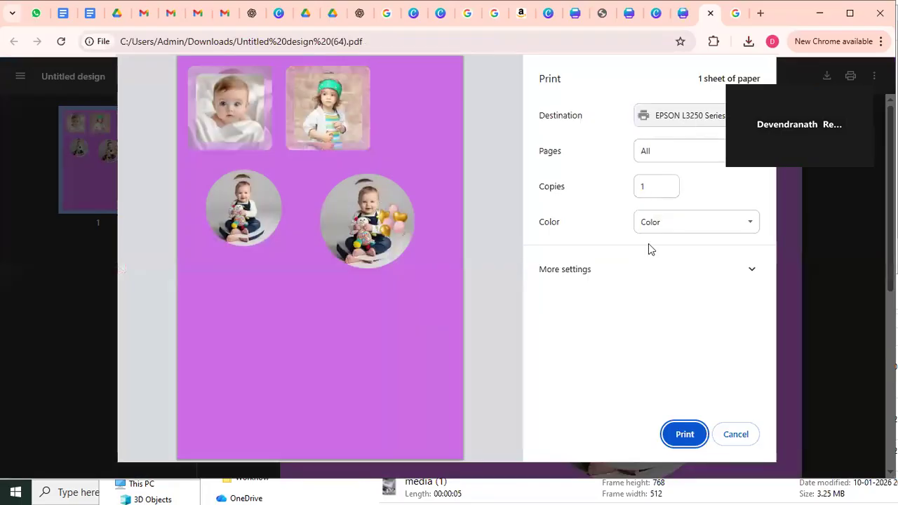
Examine the additional print settings, including paper size and scale, and the available destination printers.
{"action": "left_click", "coordinate": [594, 274]}
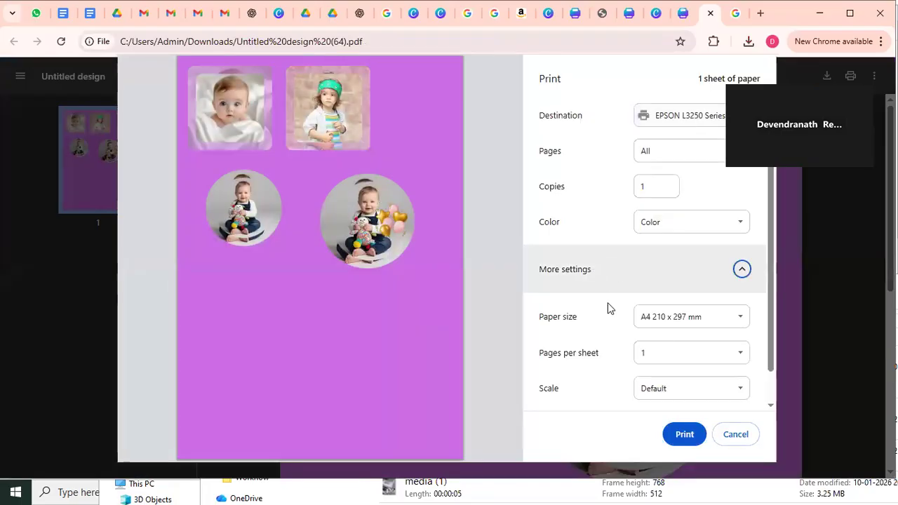
{"action": "scroll", "coordinate": [608, 302], "scroll_direction": "down", "scroll_amount": 1}
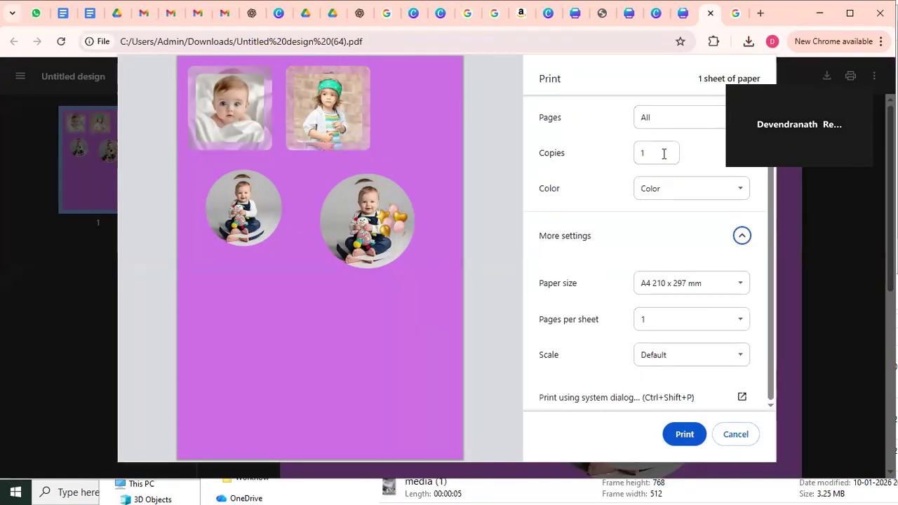
{"action": "scroll", "coordinate": [673, 151], "scroll_direction": "up", "scroll_amount": 1}
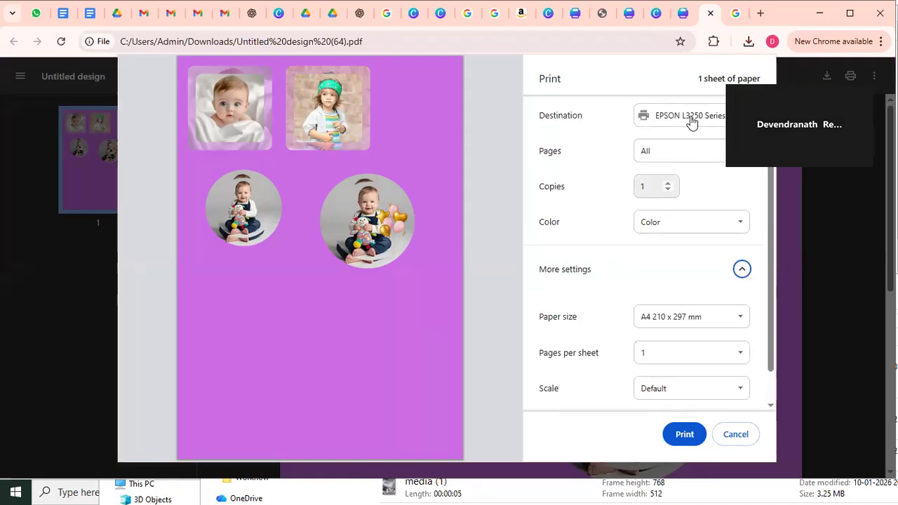
{"action": "left_click", "coordinate": [691, 120]}
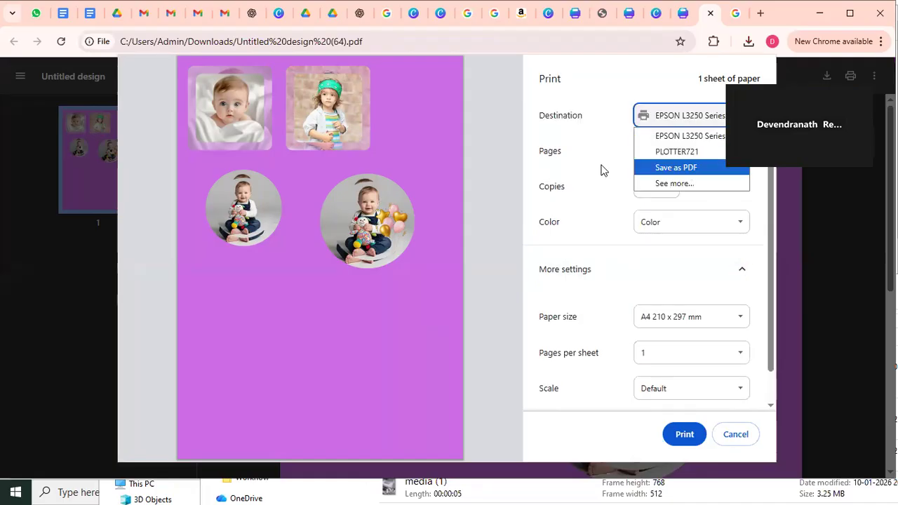
{"action": "left_click", "coordinate": [606, 238]}
{"action": "scroll", "coordinate": [595, 326], "scroll_direction": "down", "scroll_amount": 1}
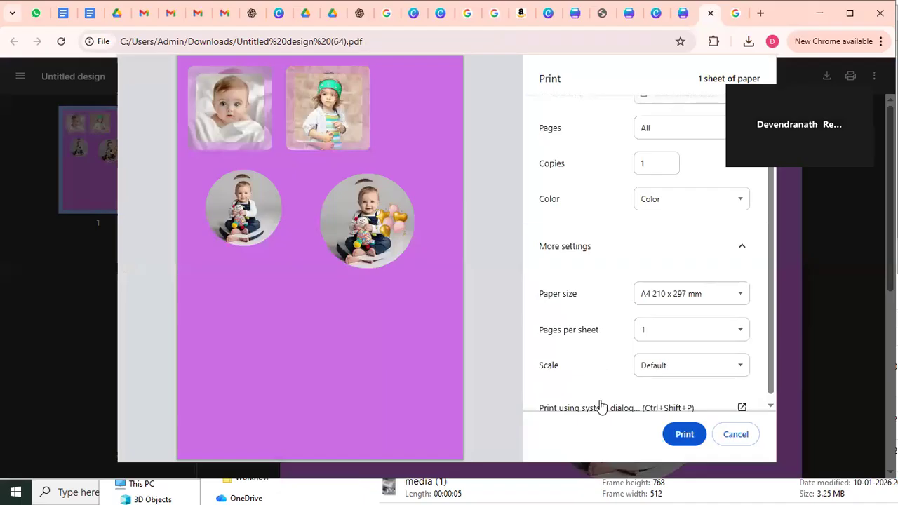
In the system print dialog, set the EPSON L3250 Series paper type to Epson Premium Glossy, and close the dialog without printing.
{"action": "left_click", "coordinate": [599, 406]}
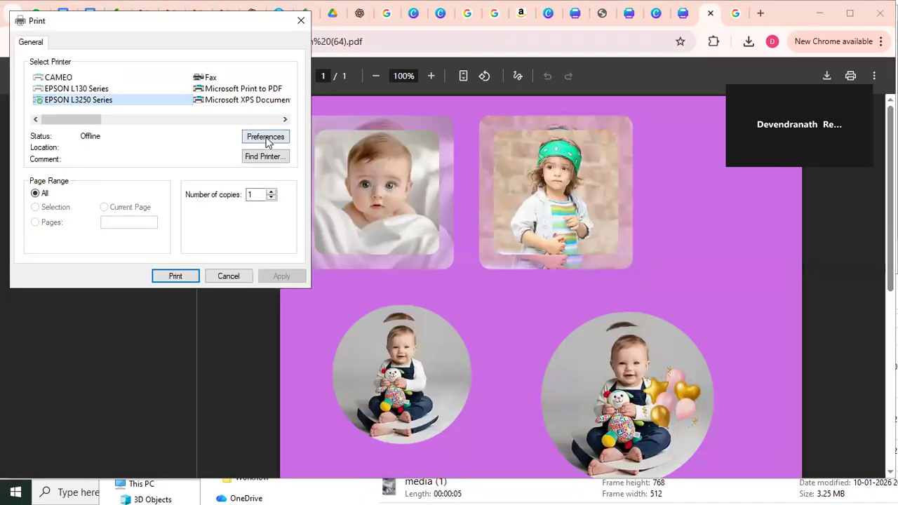
{"action": "left_click", "coordinate": [265, 138]}
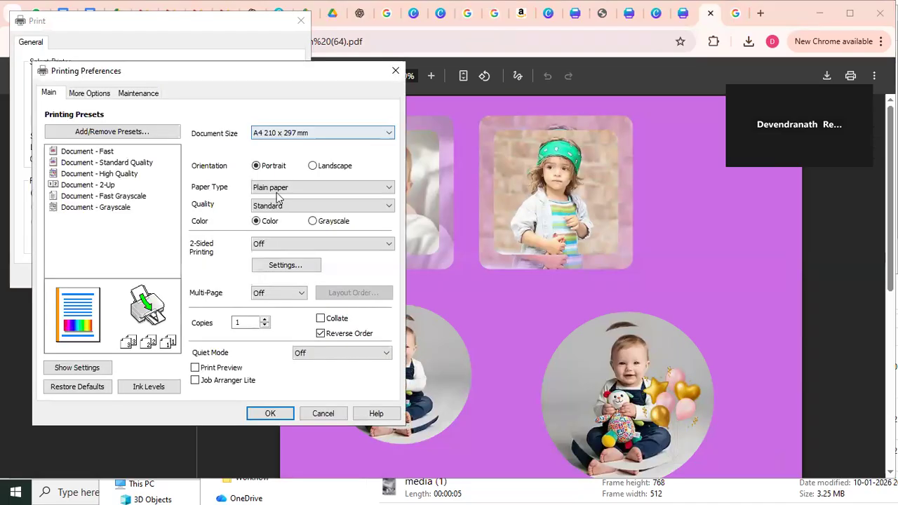
{"action": "left_click", "coordinate": [276, 188]}
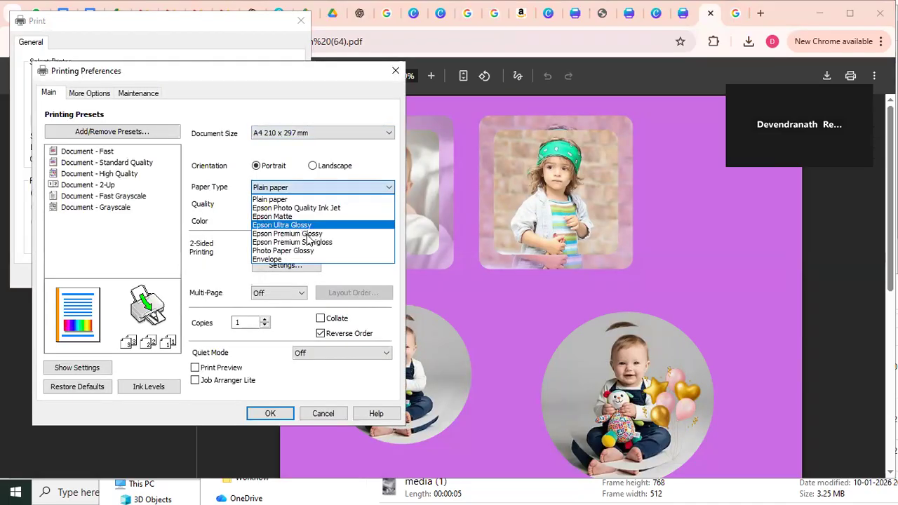
{"action": "left_click", "coordinate": [307, 234]}
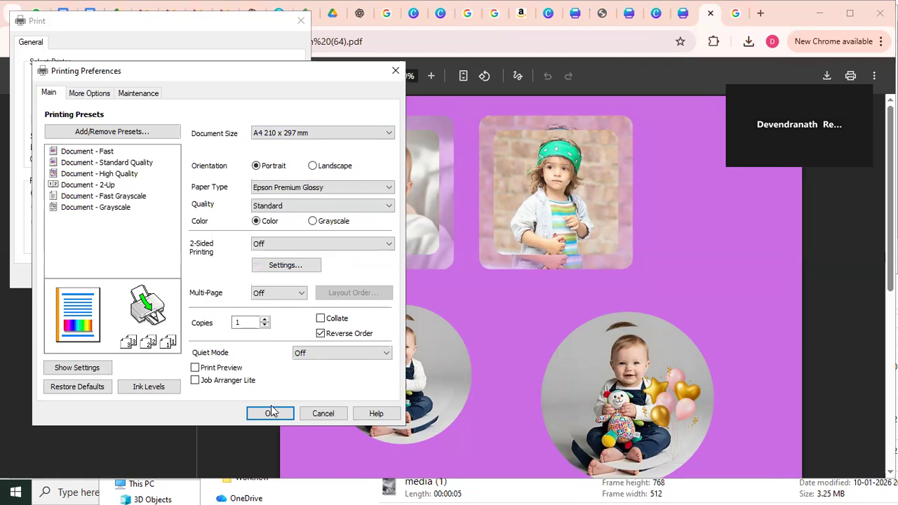
{"action": "key", "text": "Return"}
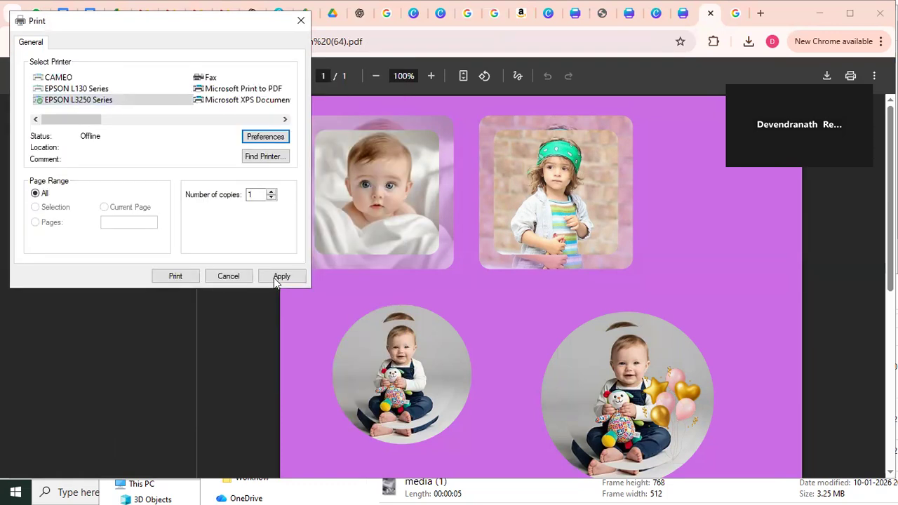
{"action": "left_click", "coordinate": [228, 277]}
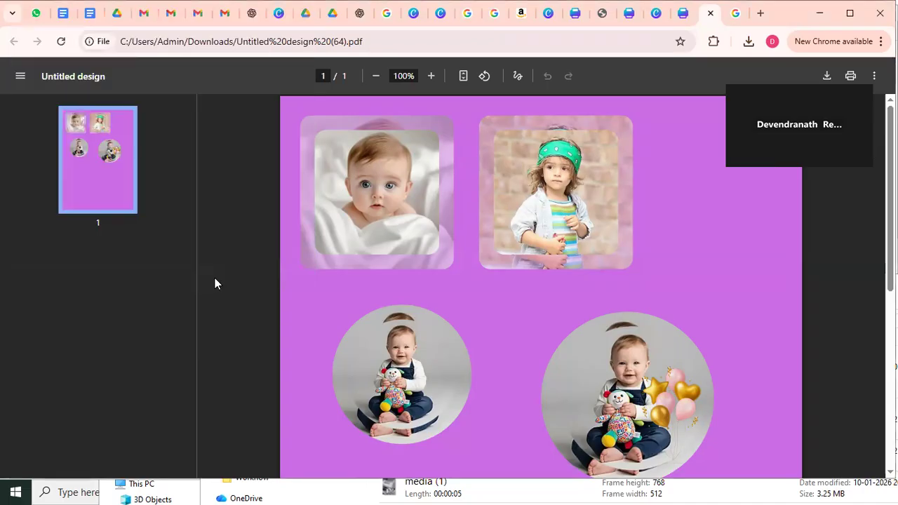